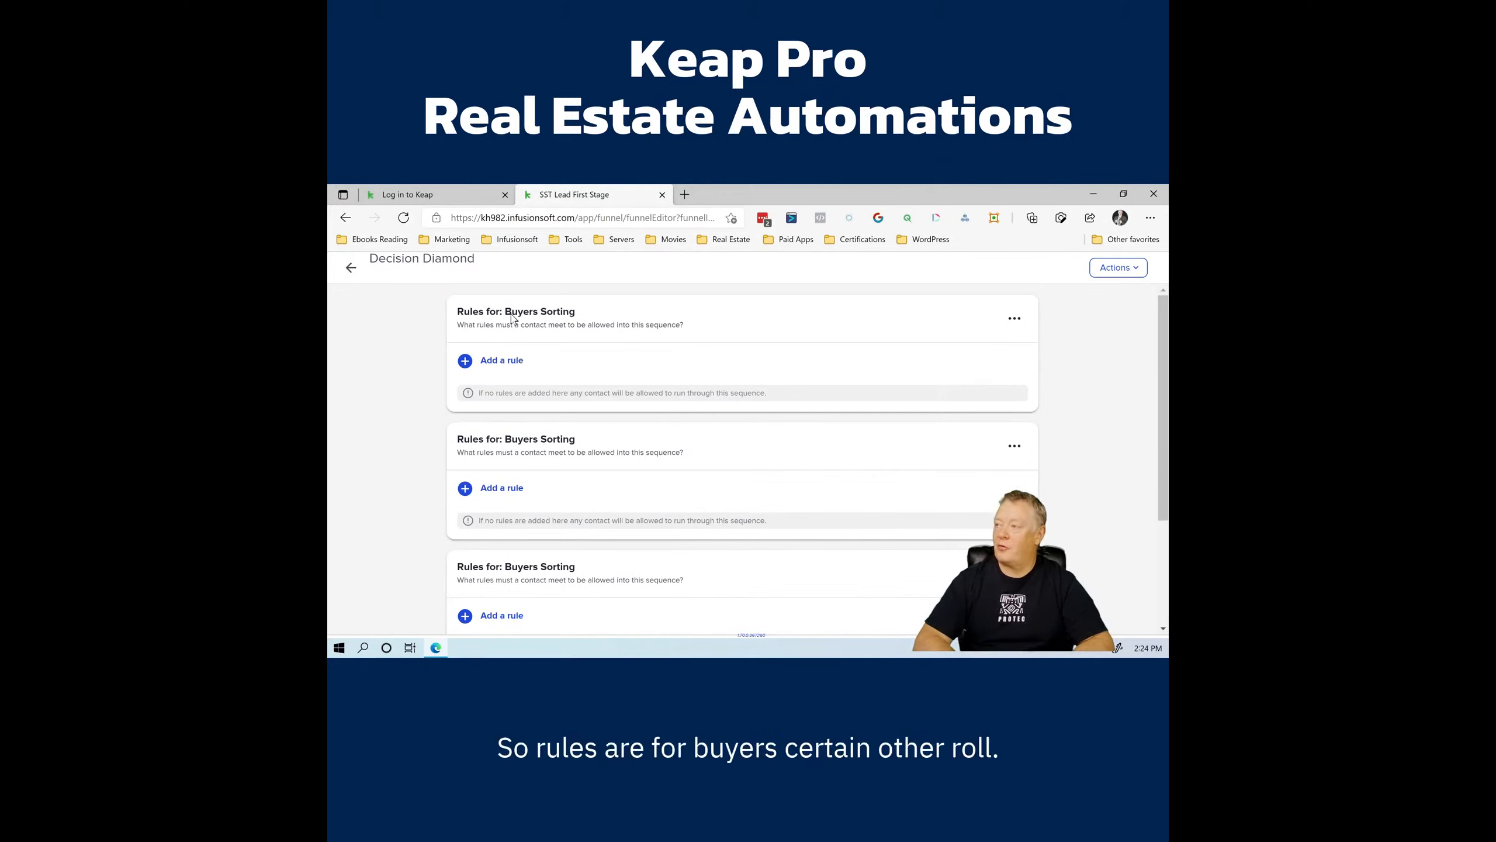
# Step: Add a rule to the first Buyers Sorting rule set that checks whether the Contact's Tags contains a value
pyautogui.click(485, 361)
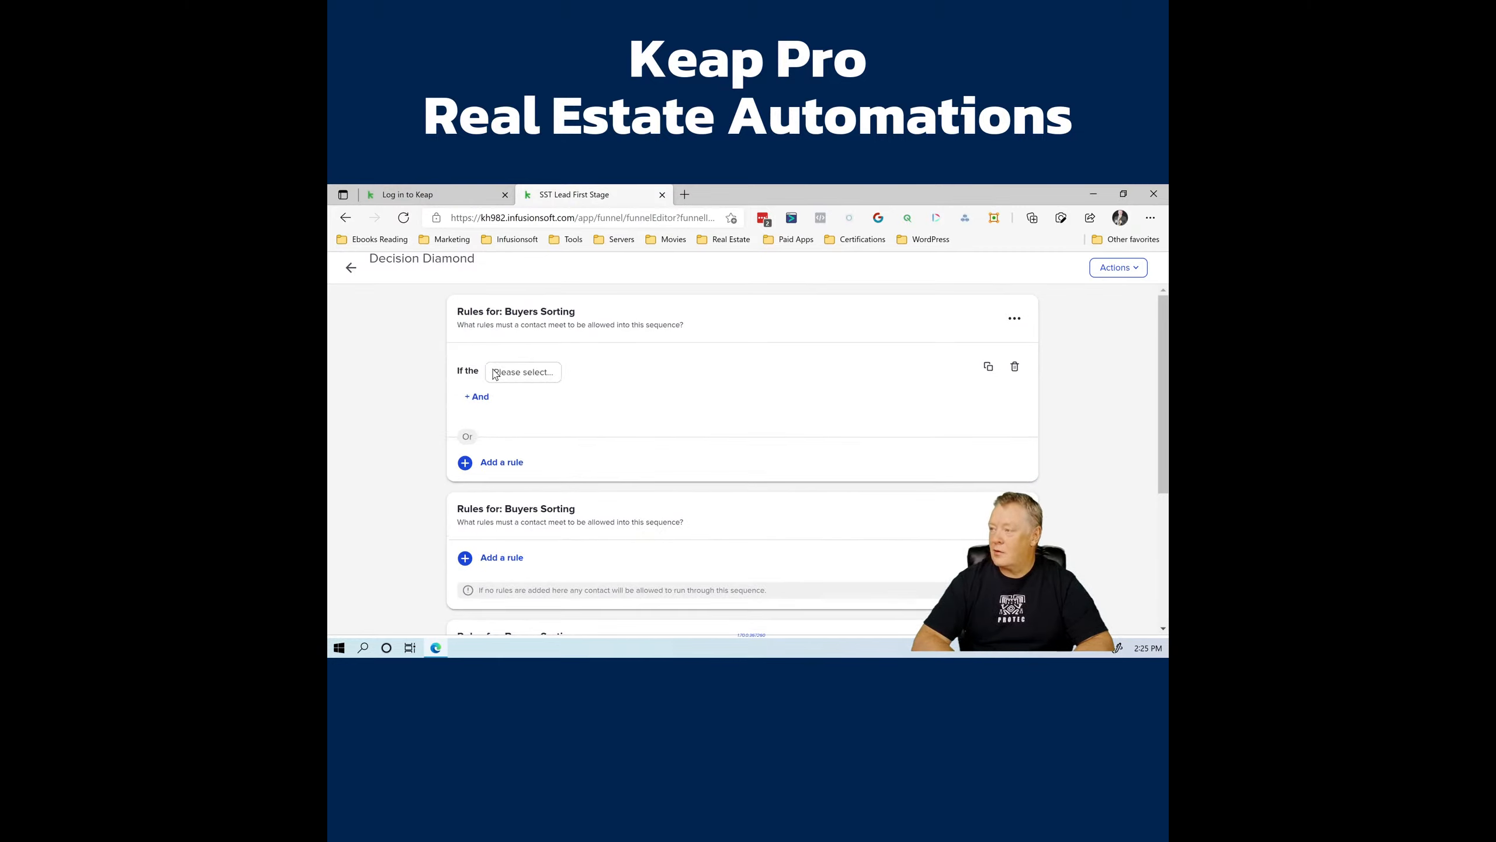
pyautogui.click(533, 377)
pyautogui.click(519, 393)
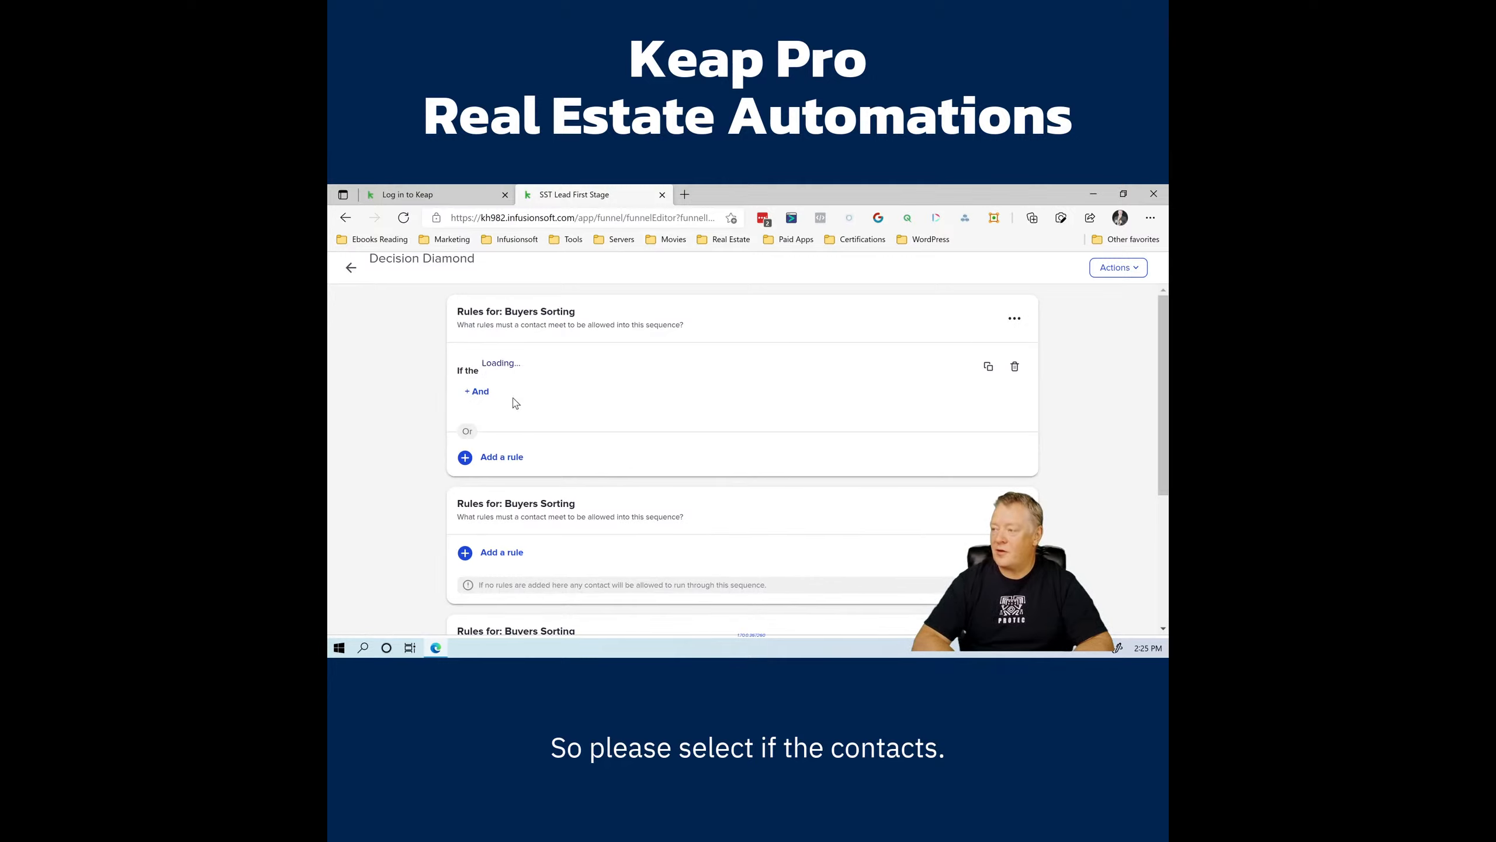
pyautogui.click(595, 373)
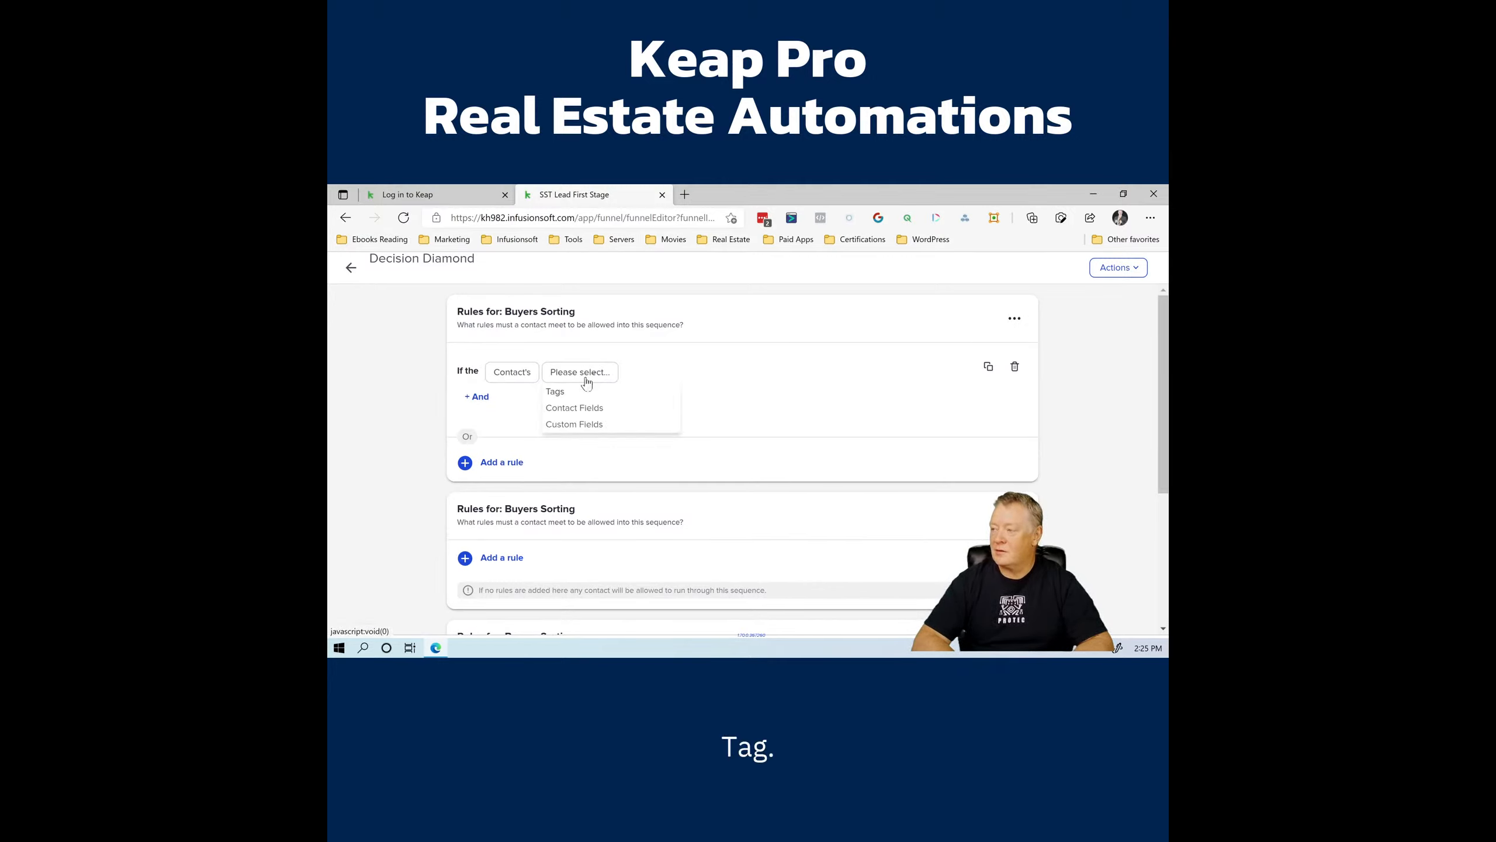
pyautogui.click(570, 395)
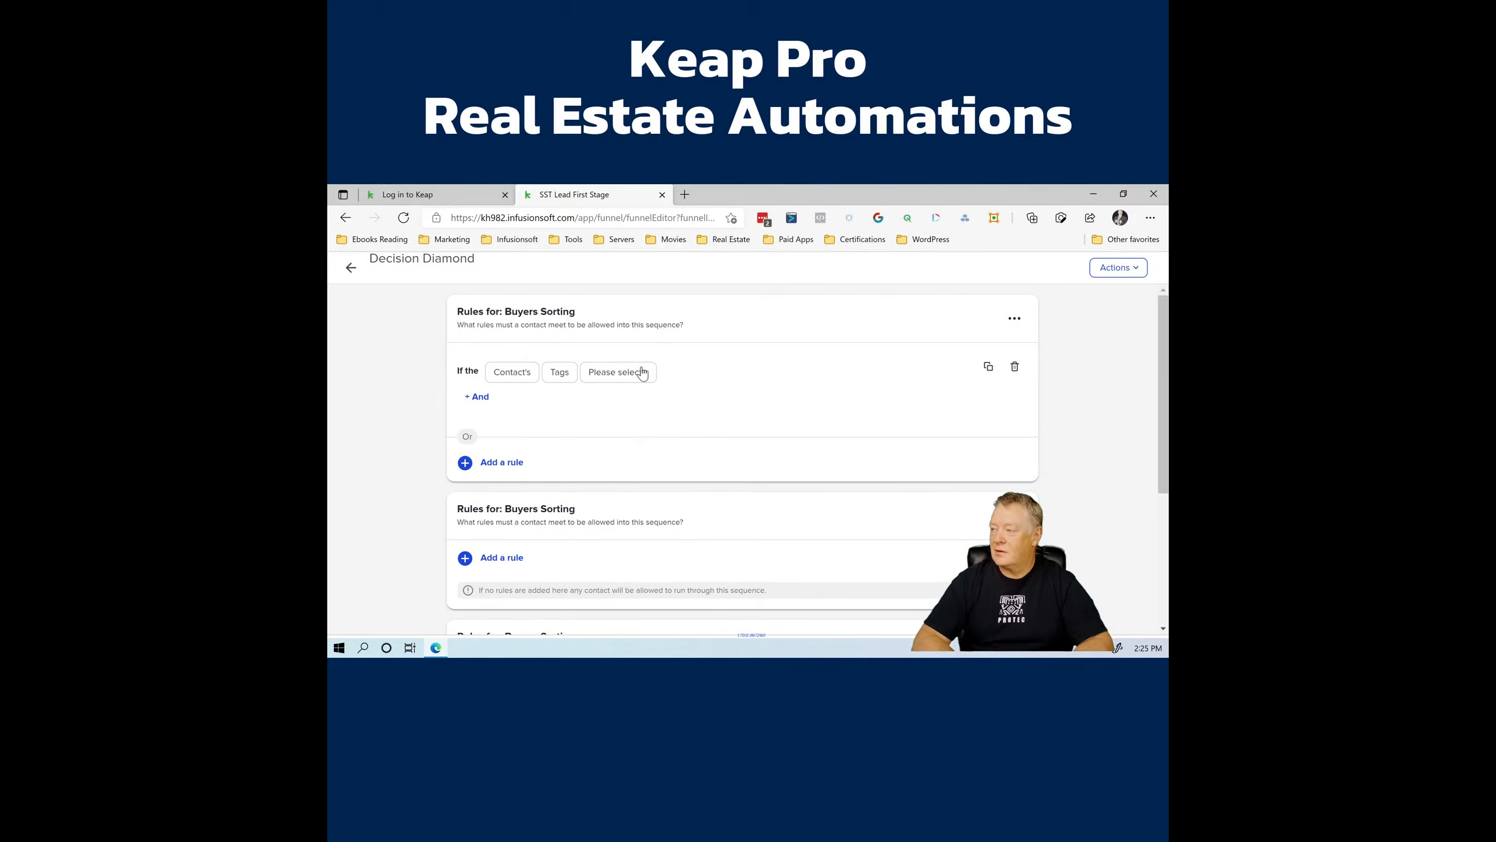
pyautogui.click(637, 373)
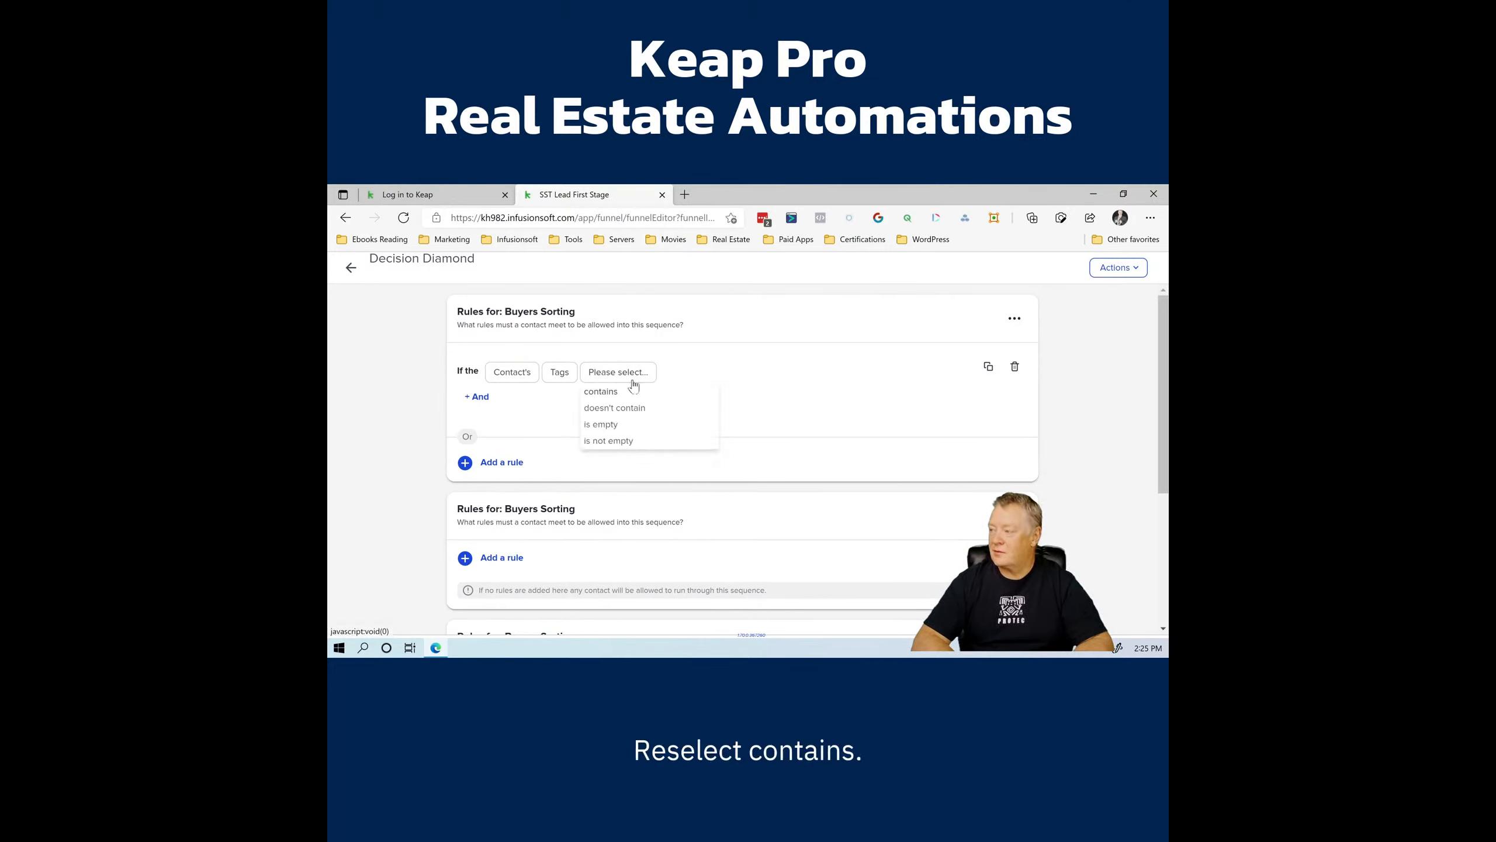
pyautogui.click(625, 393)
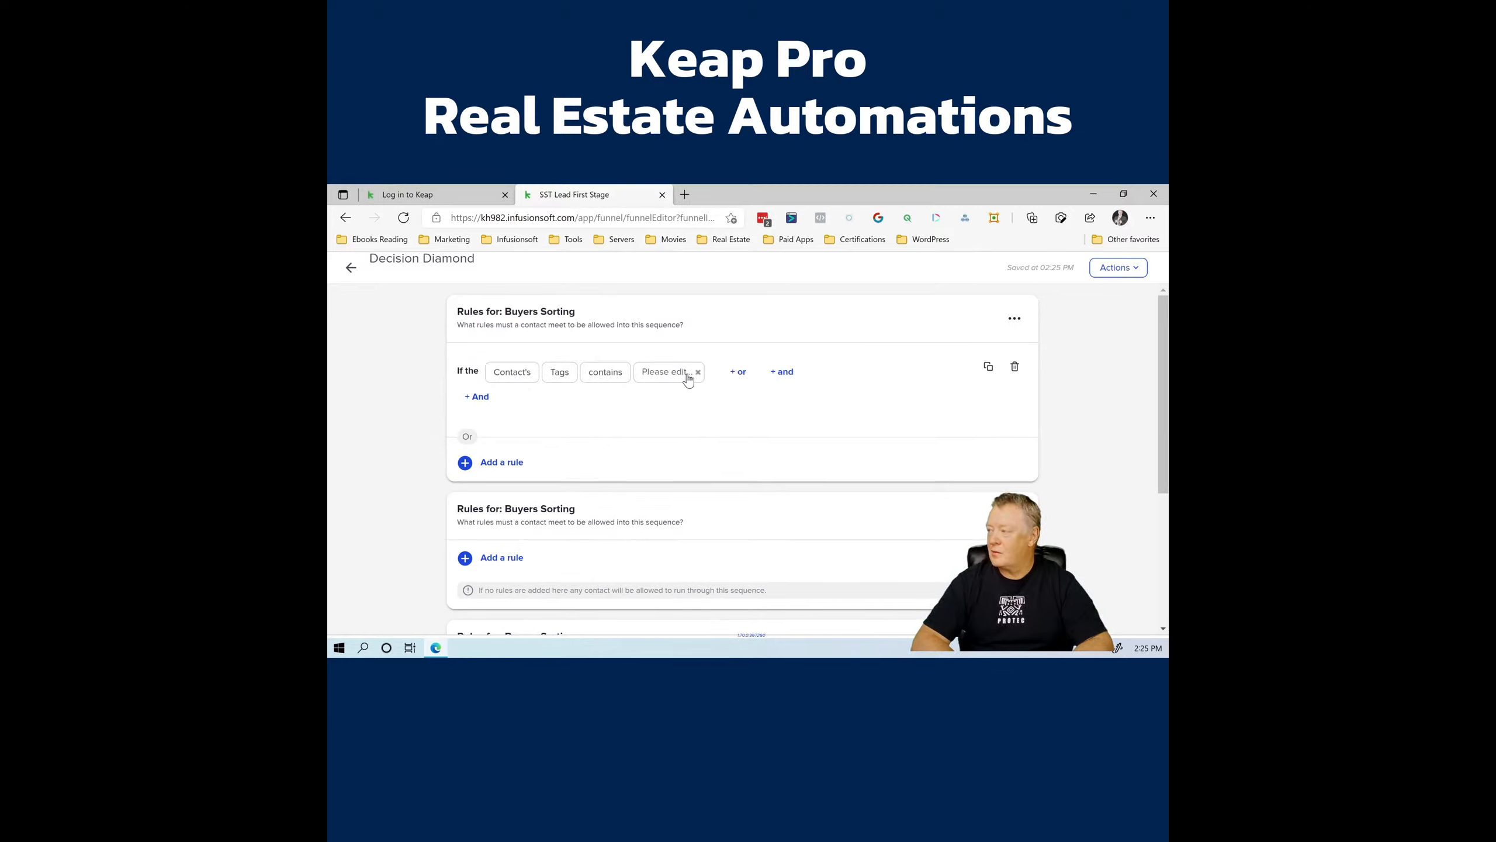
# Step: Set the rule's tag value to SST Buyers Pipeline -> Buyer New Lead
pyautogui.click(687, 376)
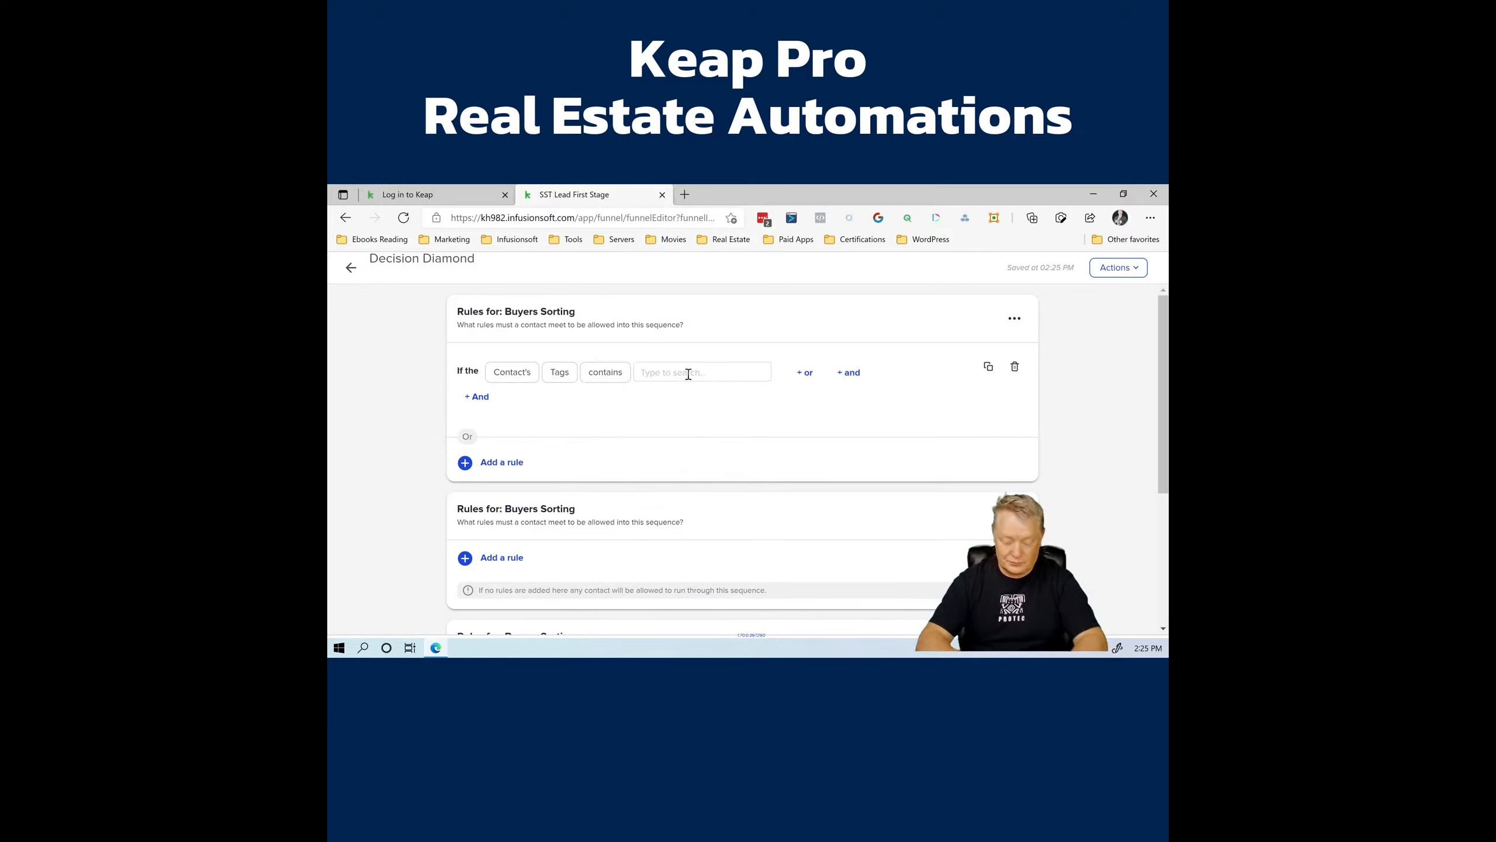
pyautogui.write('buye')
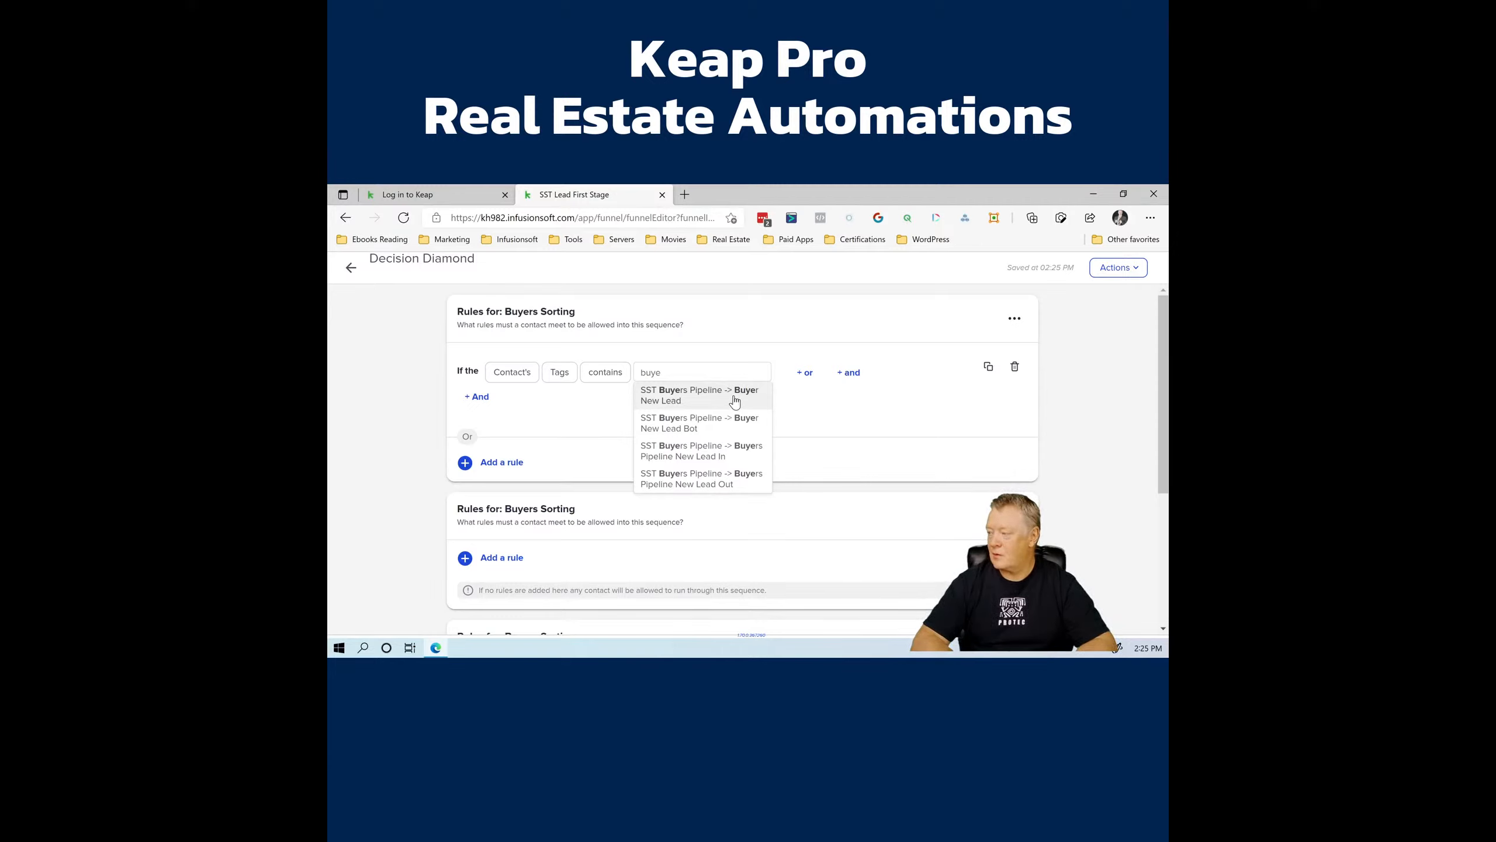
pyautogui.scroll(-1, 735, 401)
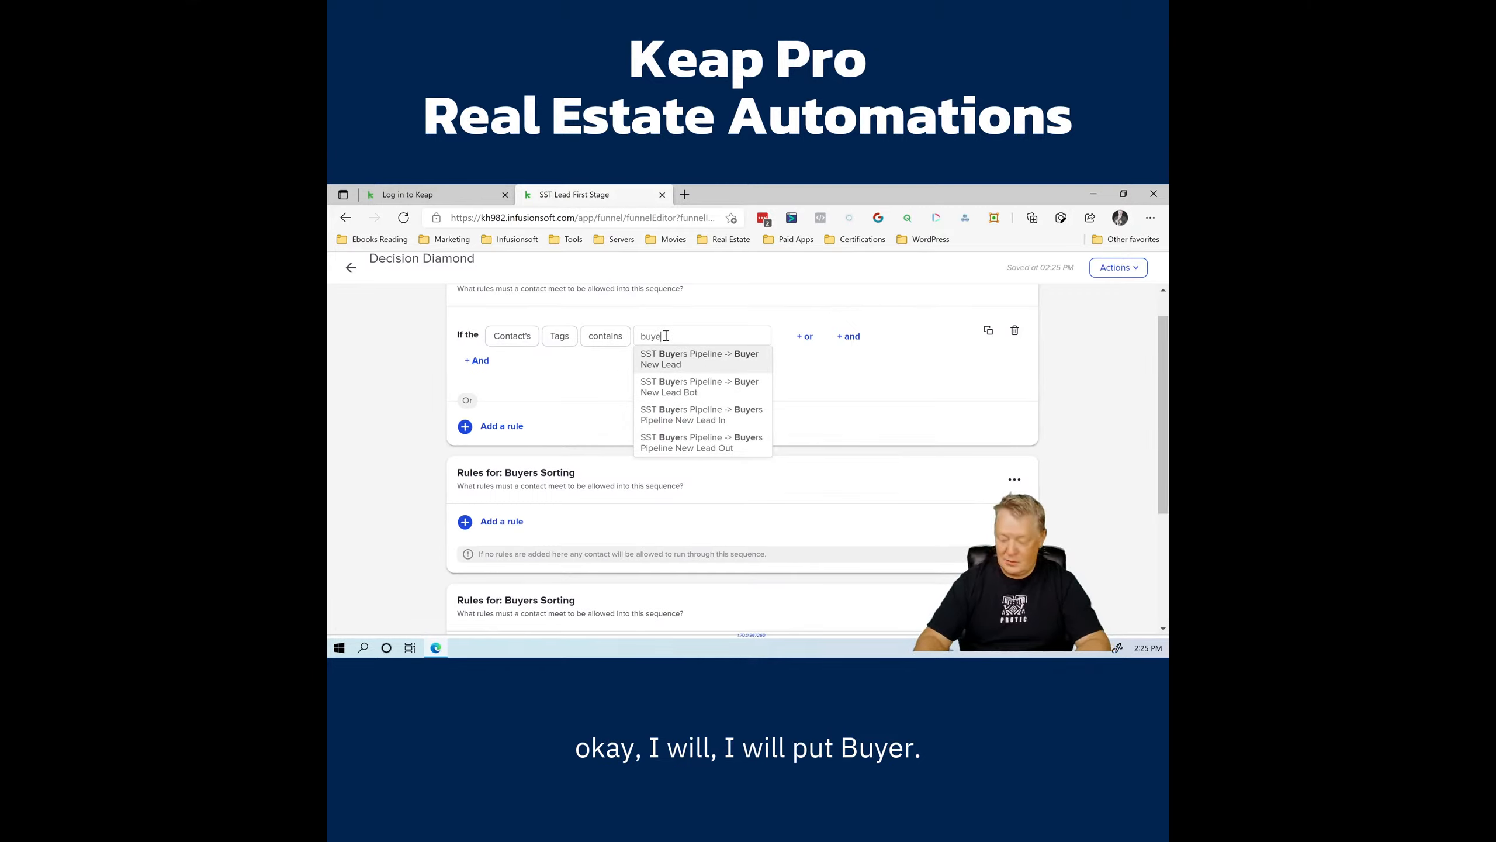
pyautogui.press('BackSpace')
pyautogui.press('BackSpace')
pyautogui.write('B')
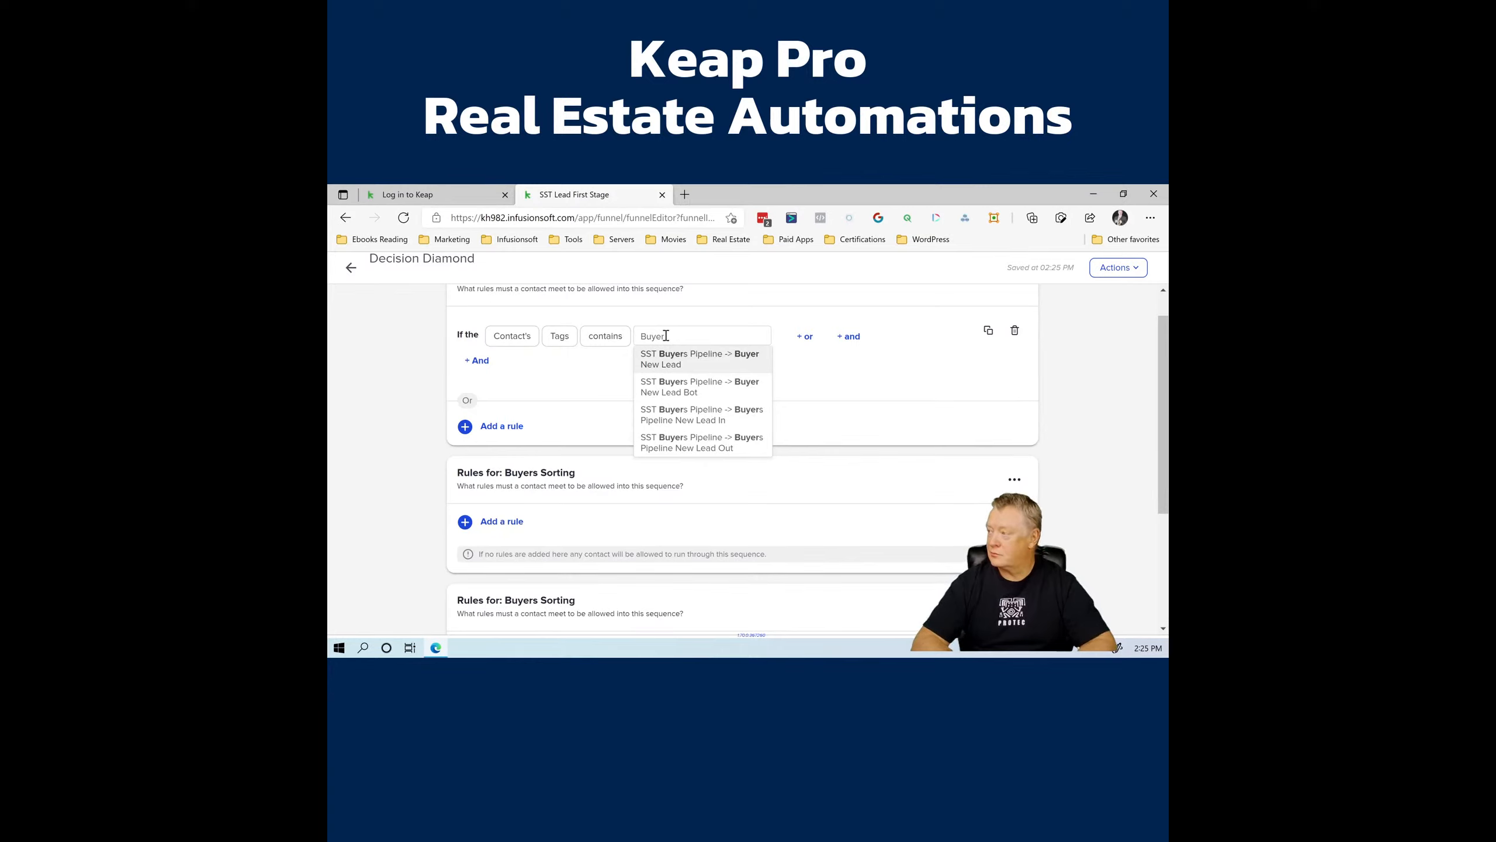
pyautogui.click(710, 357)
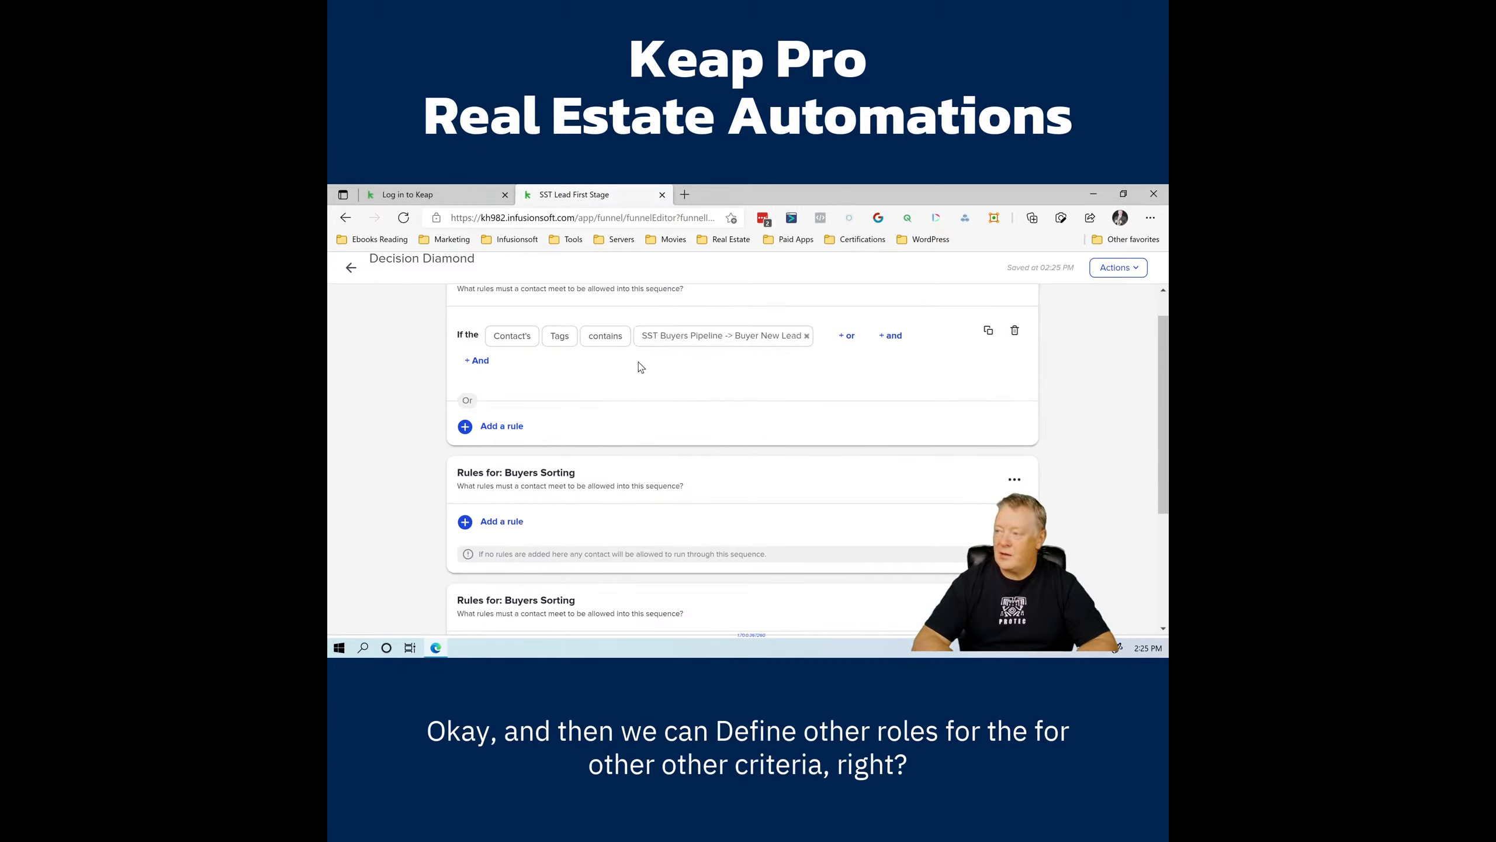
# Step: Look over the remaining Buyers Sorting rule sets and the decision diamond's available actions, and return to the campaign canvas
pyautogui.scroll(-2, 587, 498)
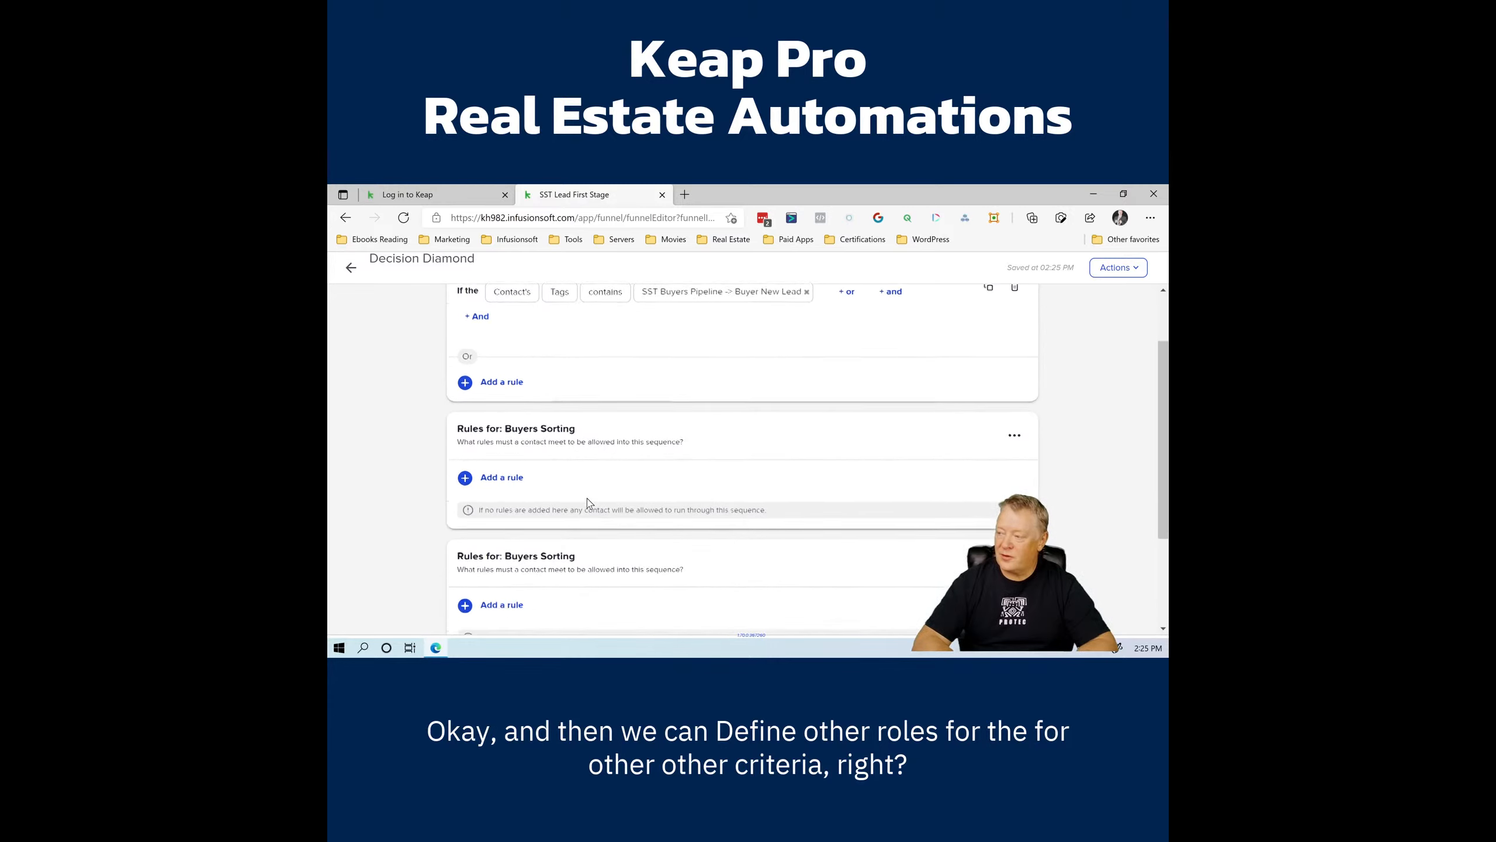
pyautogui.scroll(-5, 587, 498)
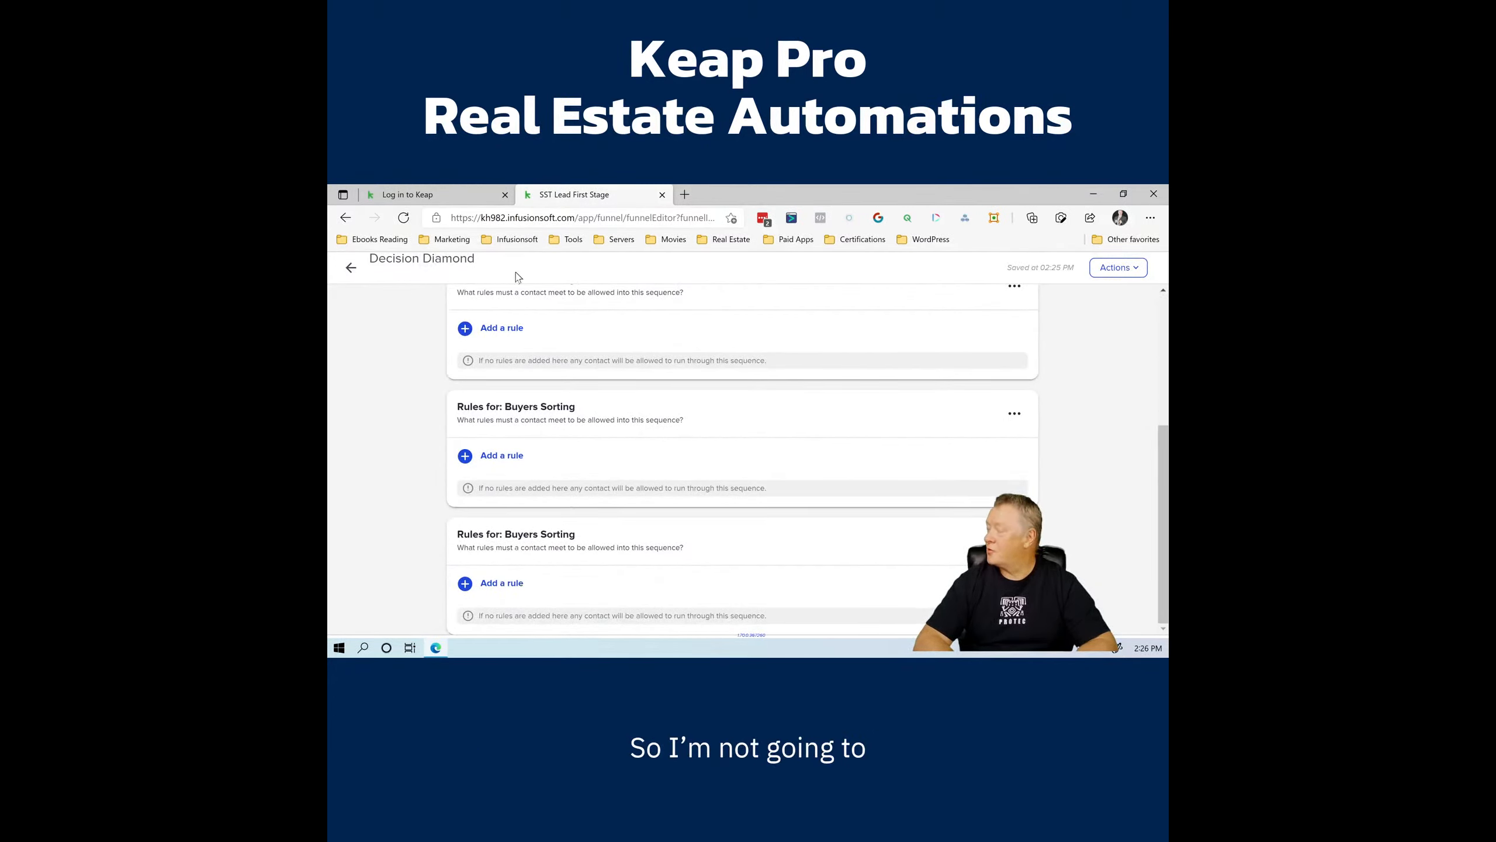
pyautogui.click(1129, 268)
pyautogui.click(1072, 386)
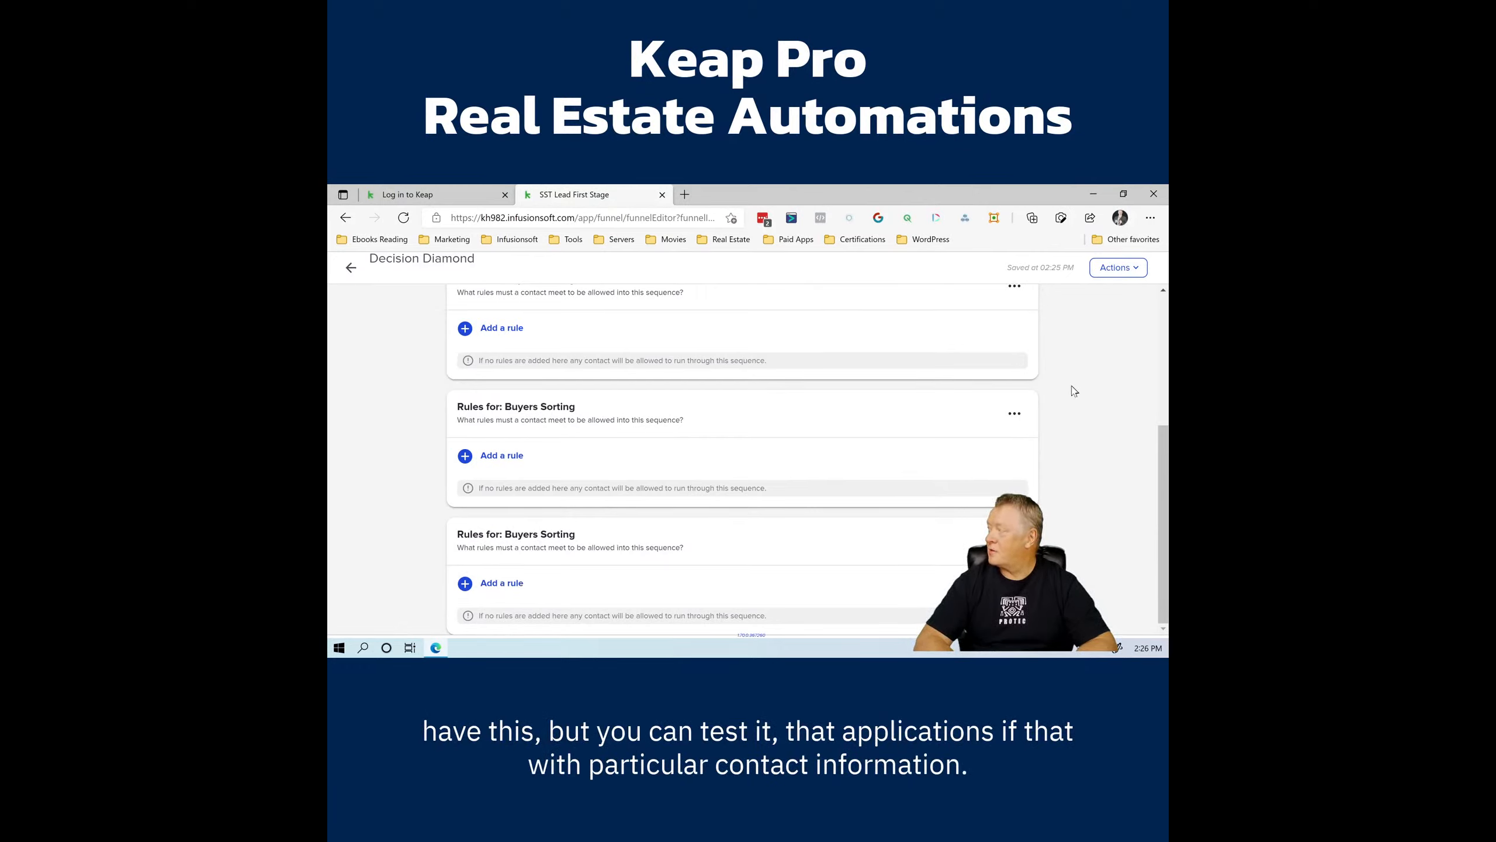
pyautogui.click(352, 269)
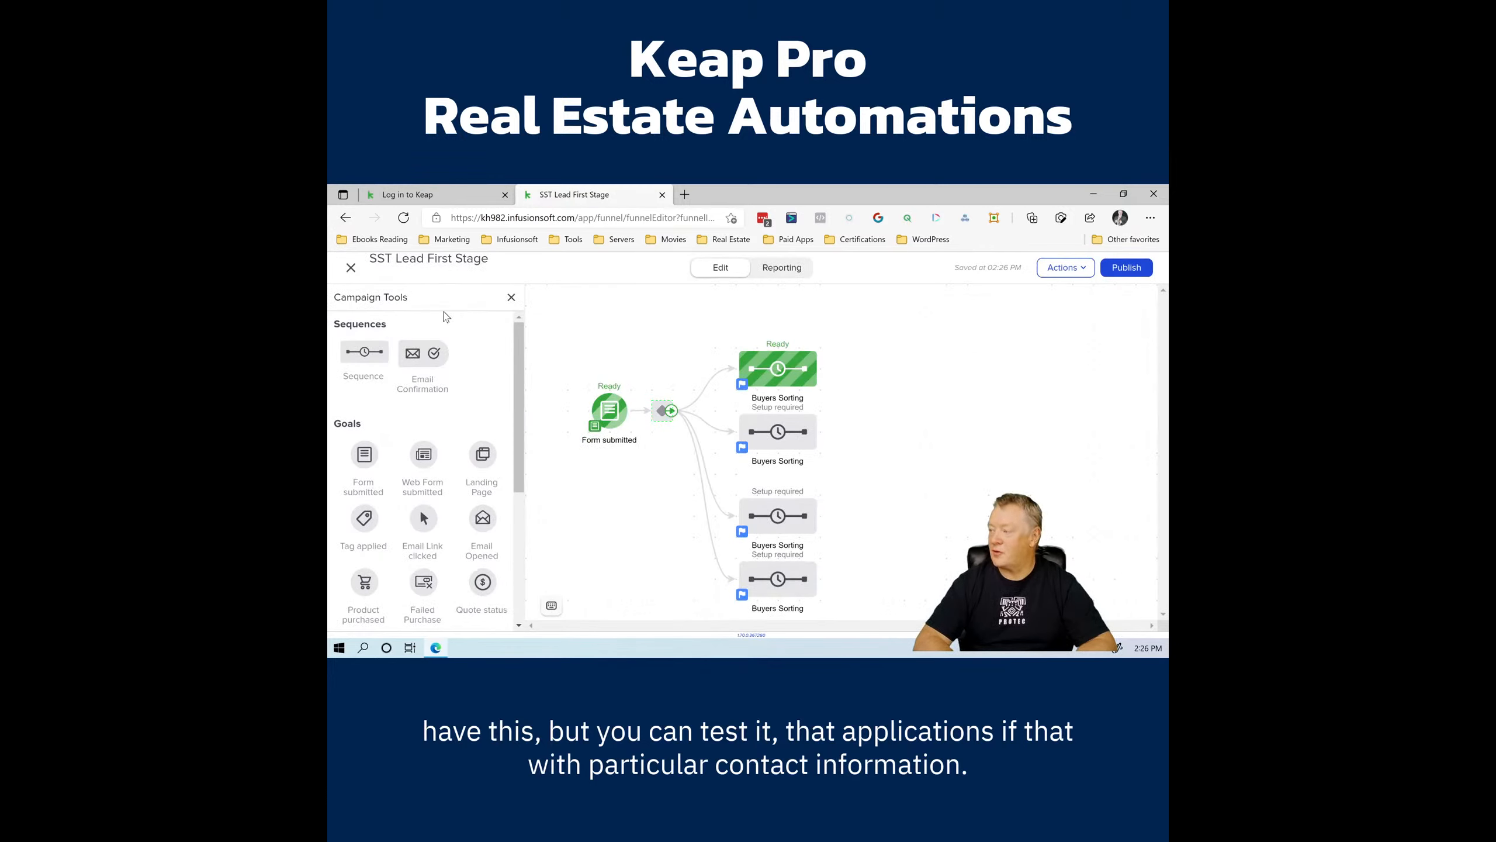
# Step: Open the first Buyers Sorting sequence, review its Apply Note settings and return to the sequence
pyautogui.rightClick(775, 367)
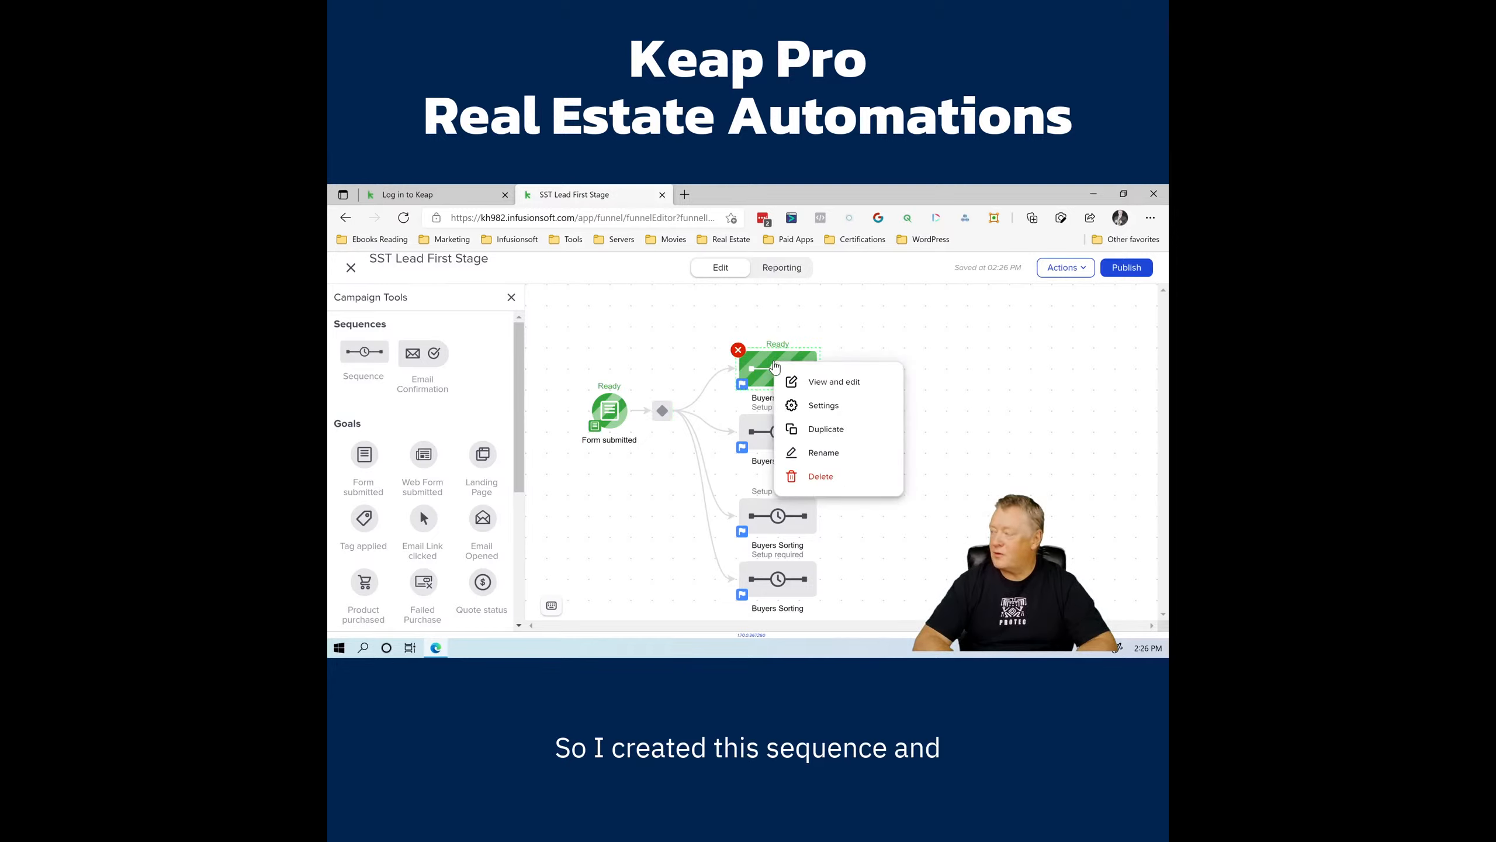
pyautogui.doubleClick(760, 360)
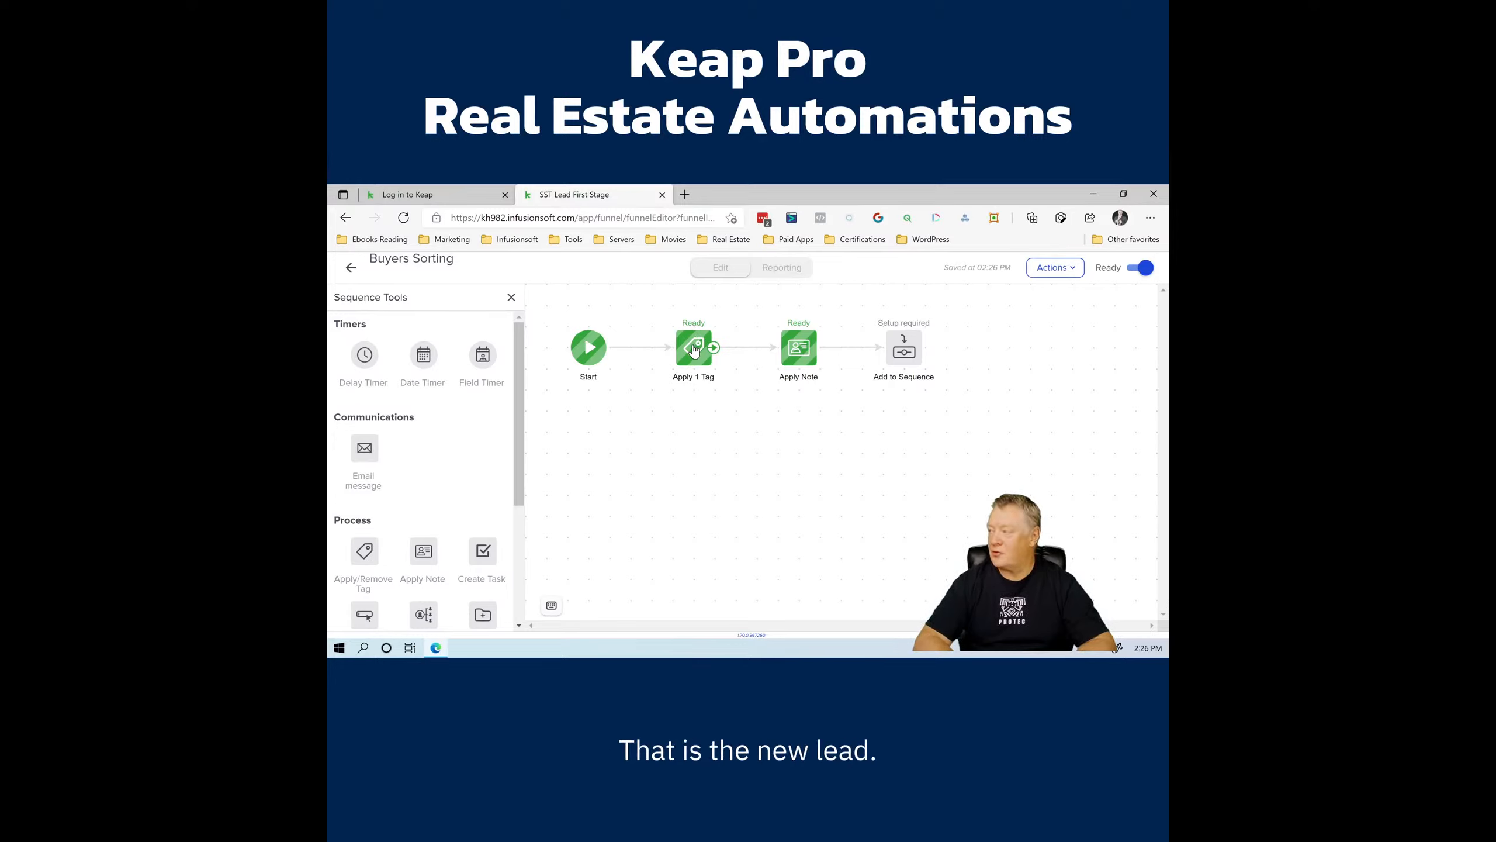
pyautogui.click(806, 349)
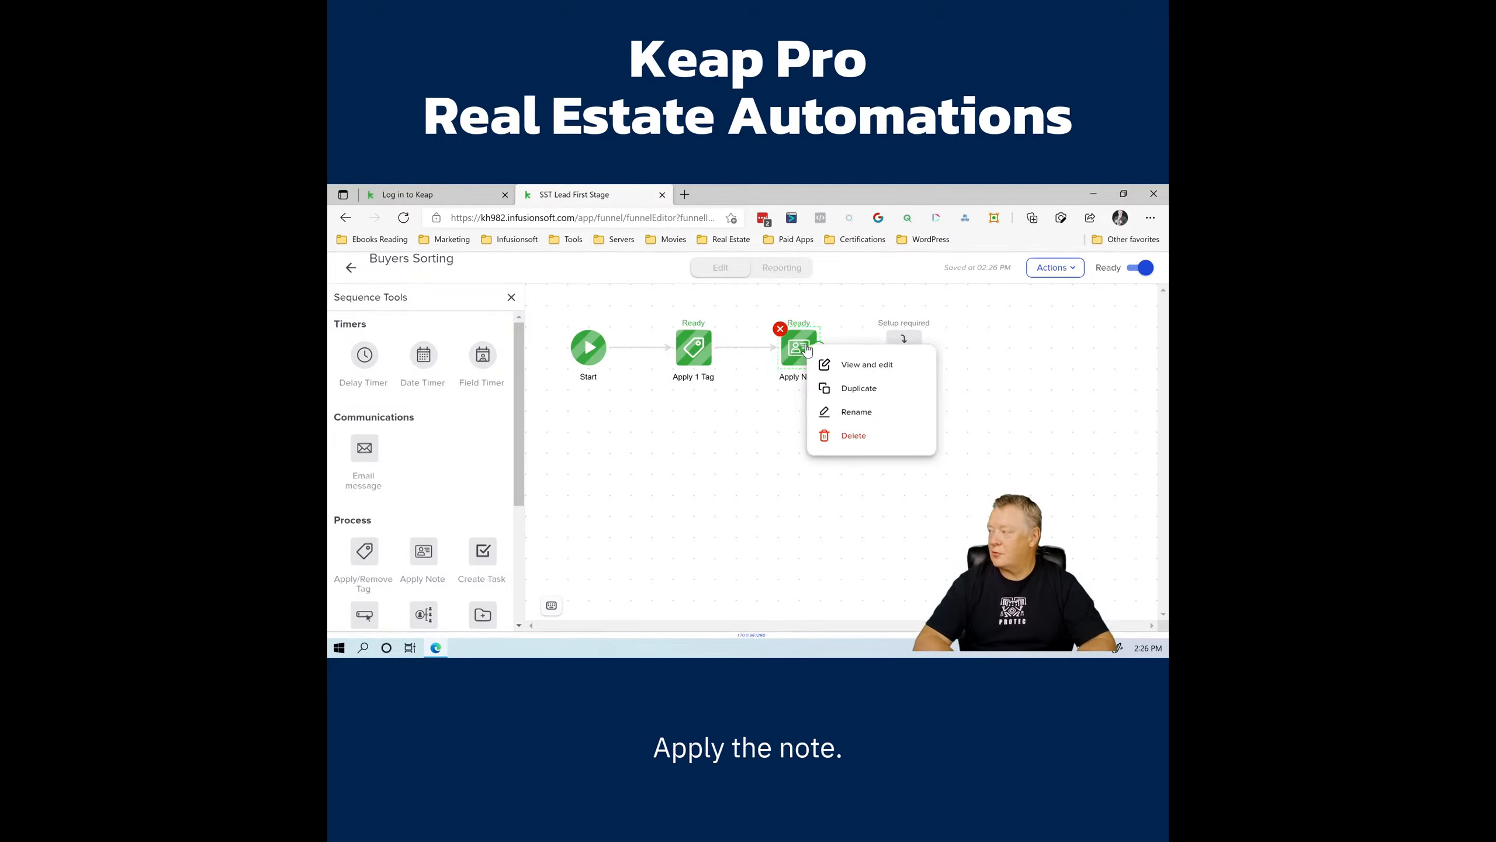
pyautogui.click(808, 349)
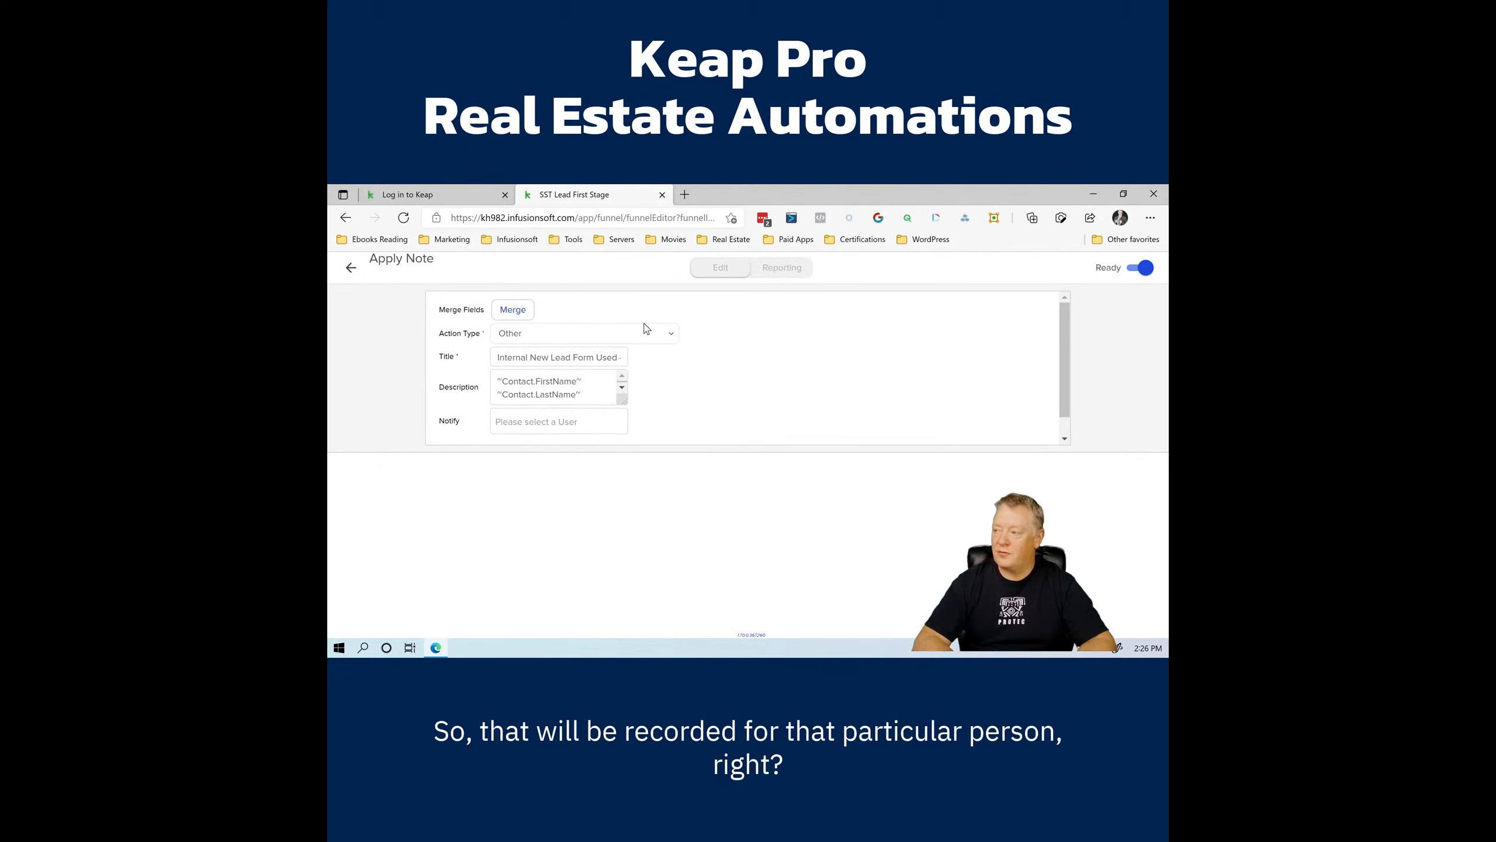
pyautogui.click(352, 268)
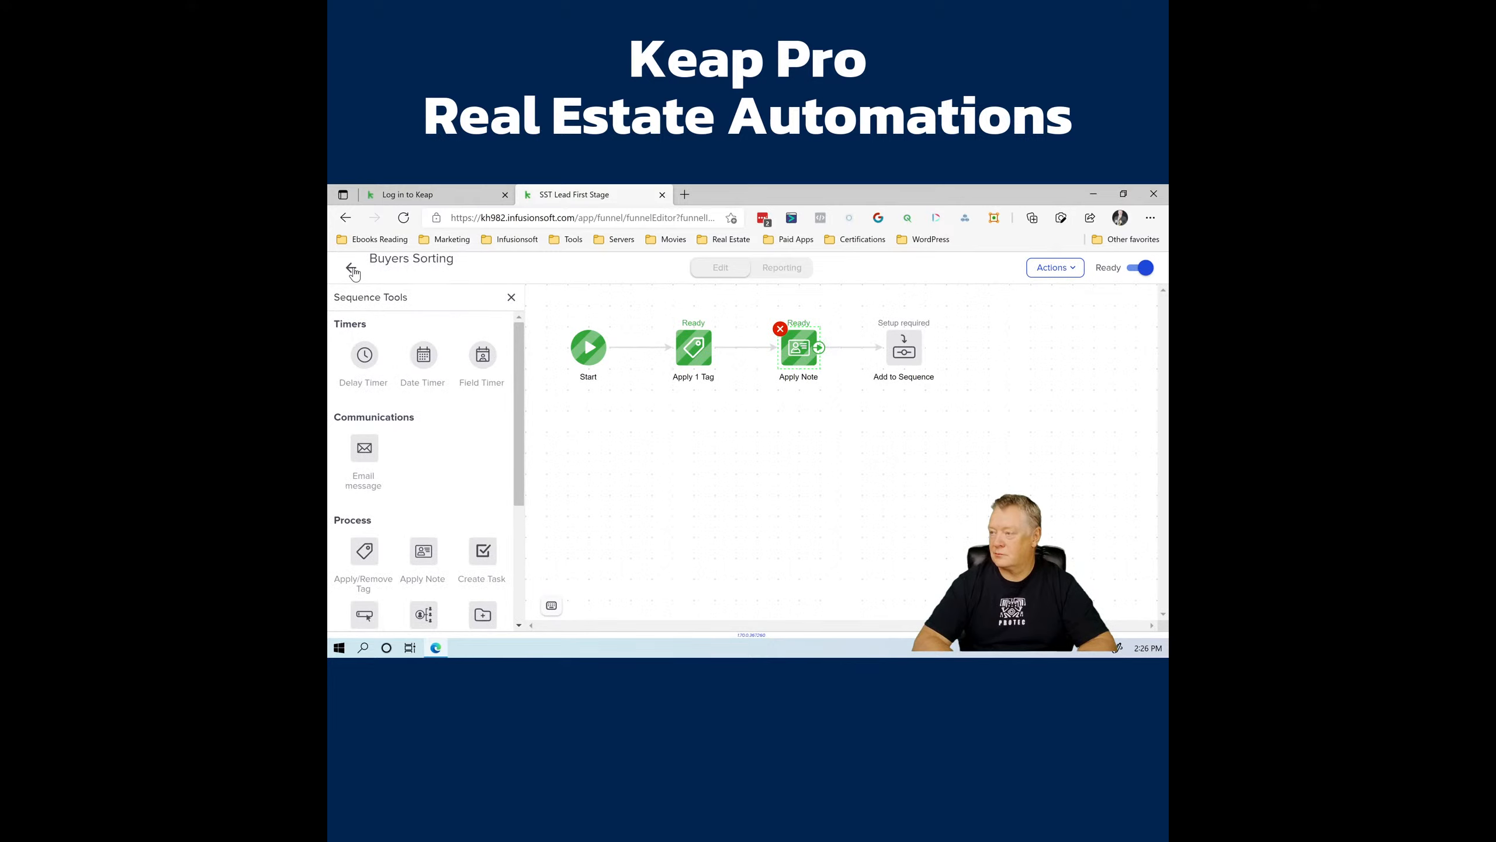
# Step: Try the Add to Sequence settings with SST Buyers Pipeline, Buyers Pipeline New Lead and contact removal from the current sequence, and close without saving
pyautogui.doubleClick(911, 354)
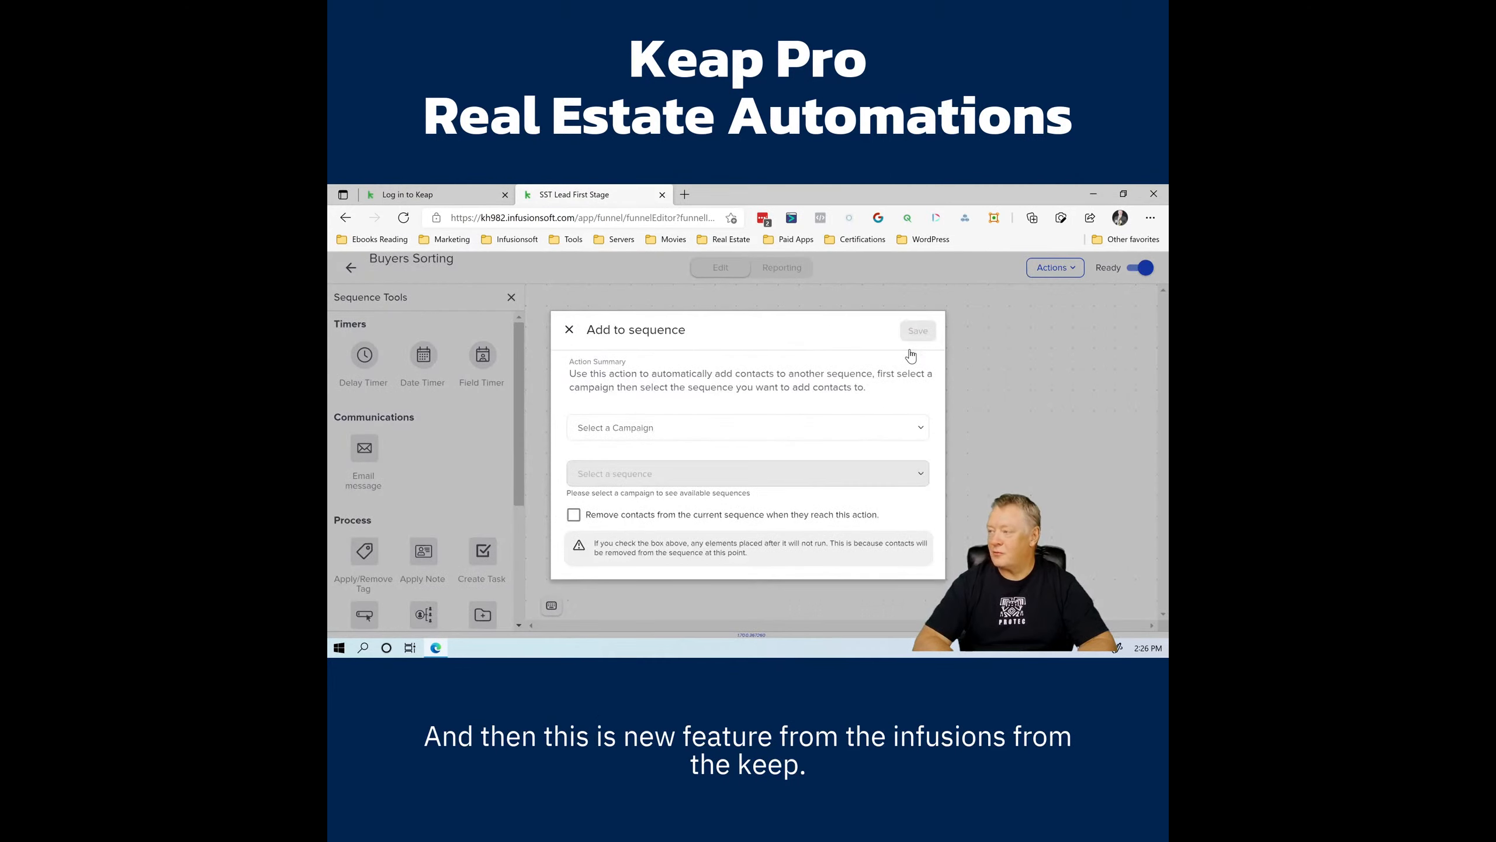
pyautogui.click(878, 434)
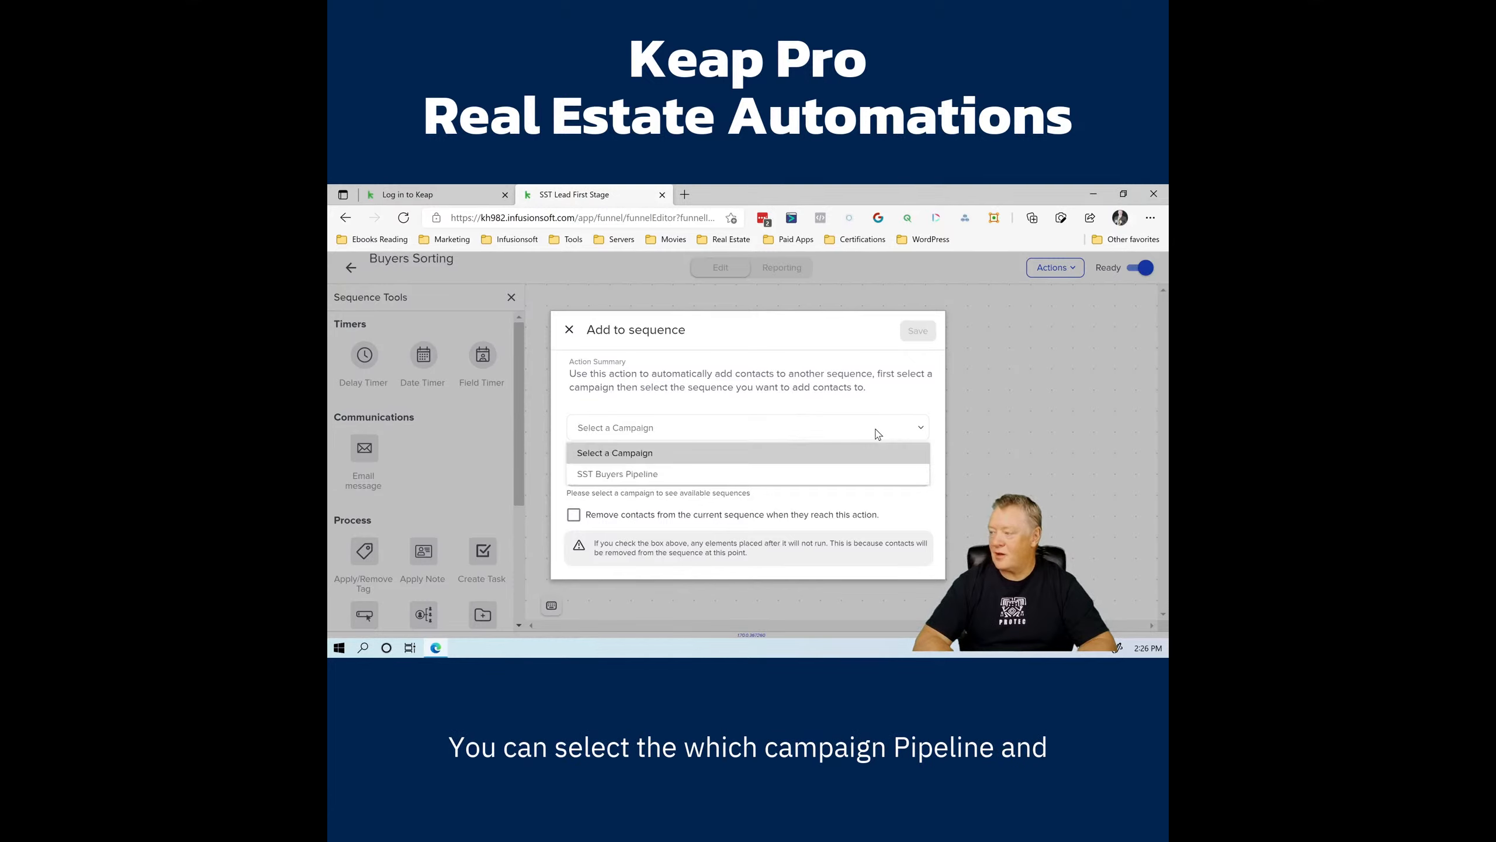
pyautogui.click(798, 476)
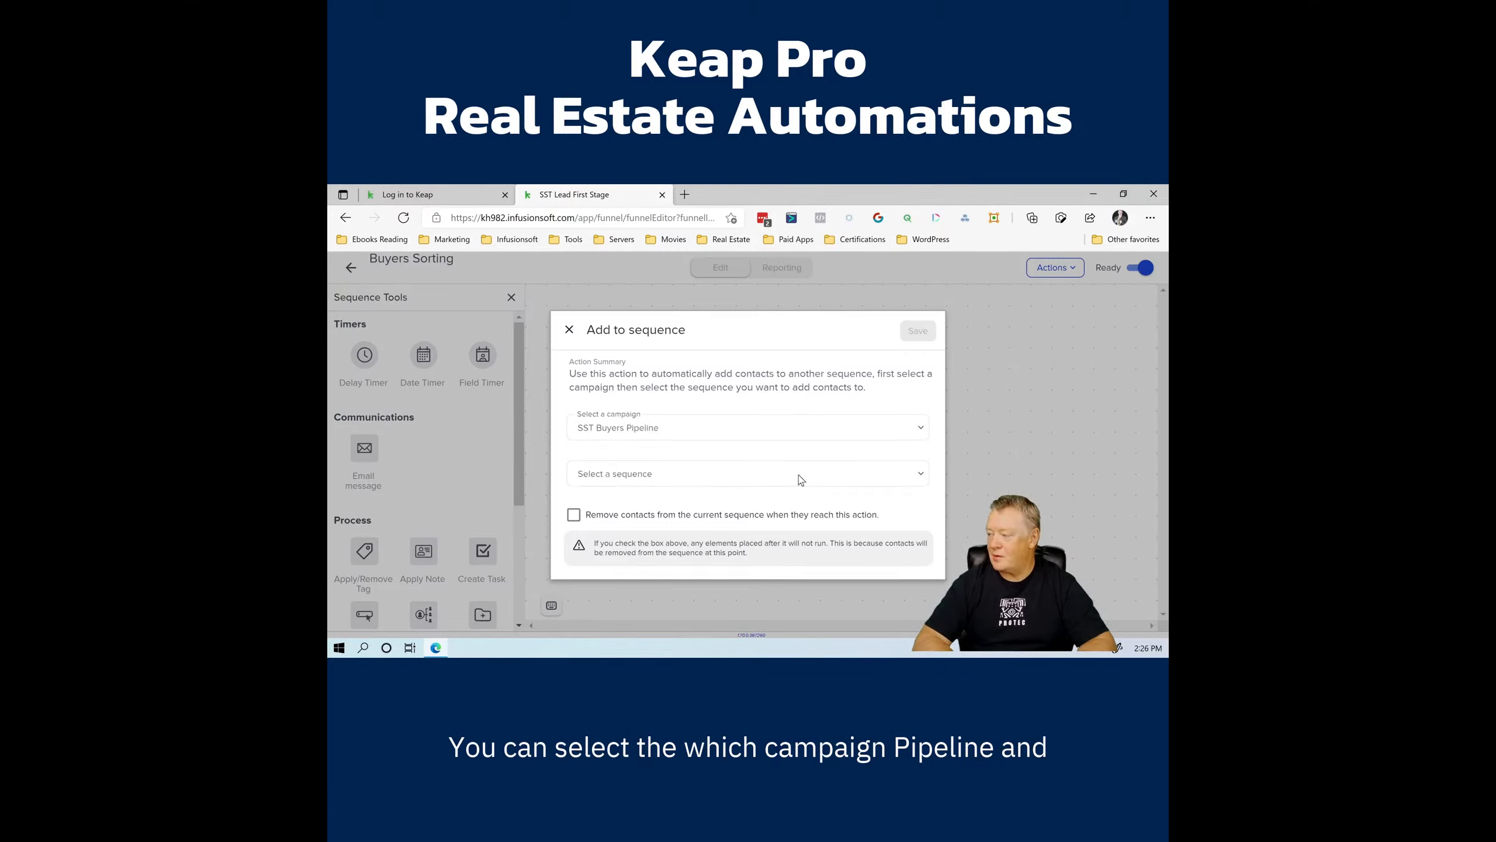
pyautogui.click(802, 479)
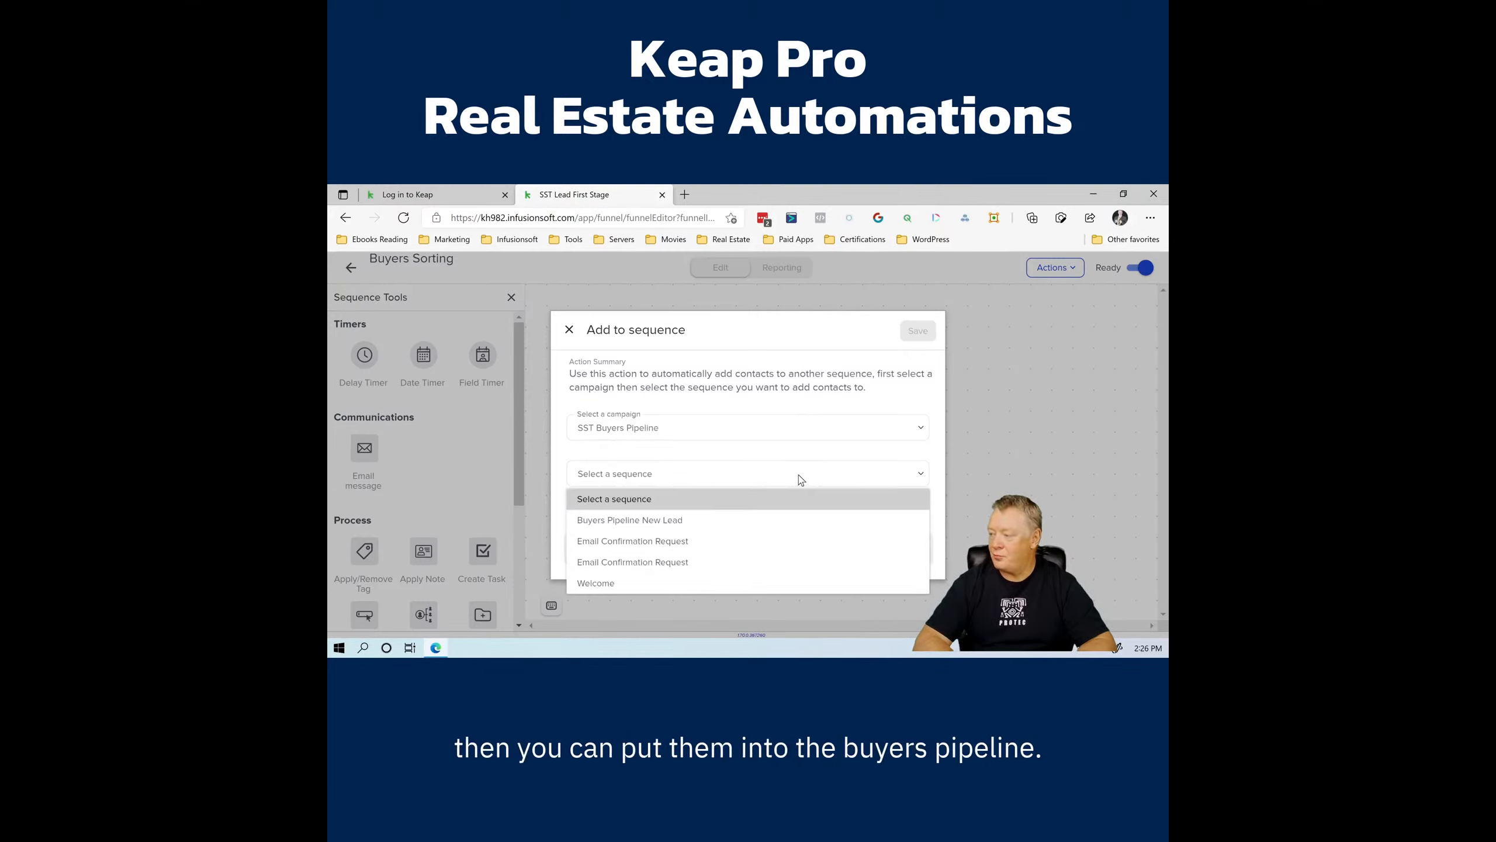
pyautogui.click(639, 521)
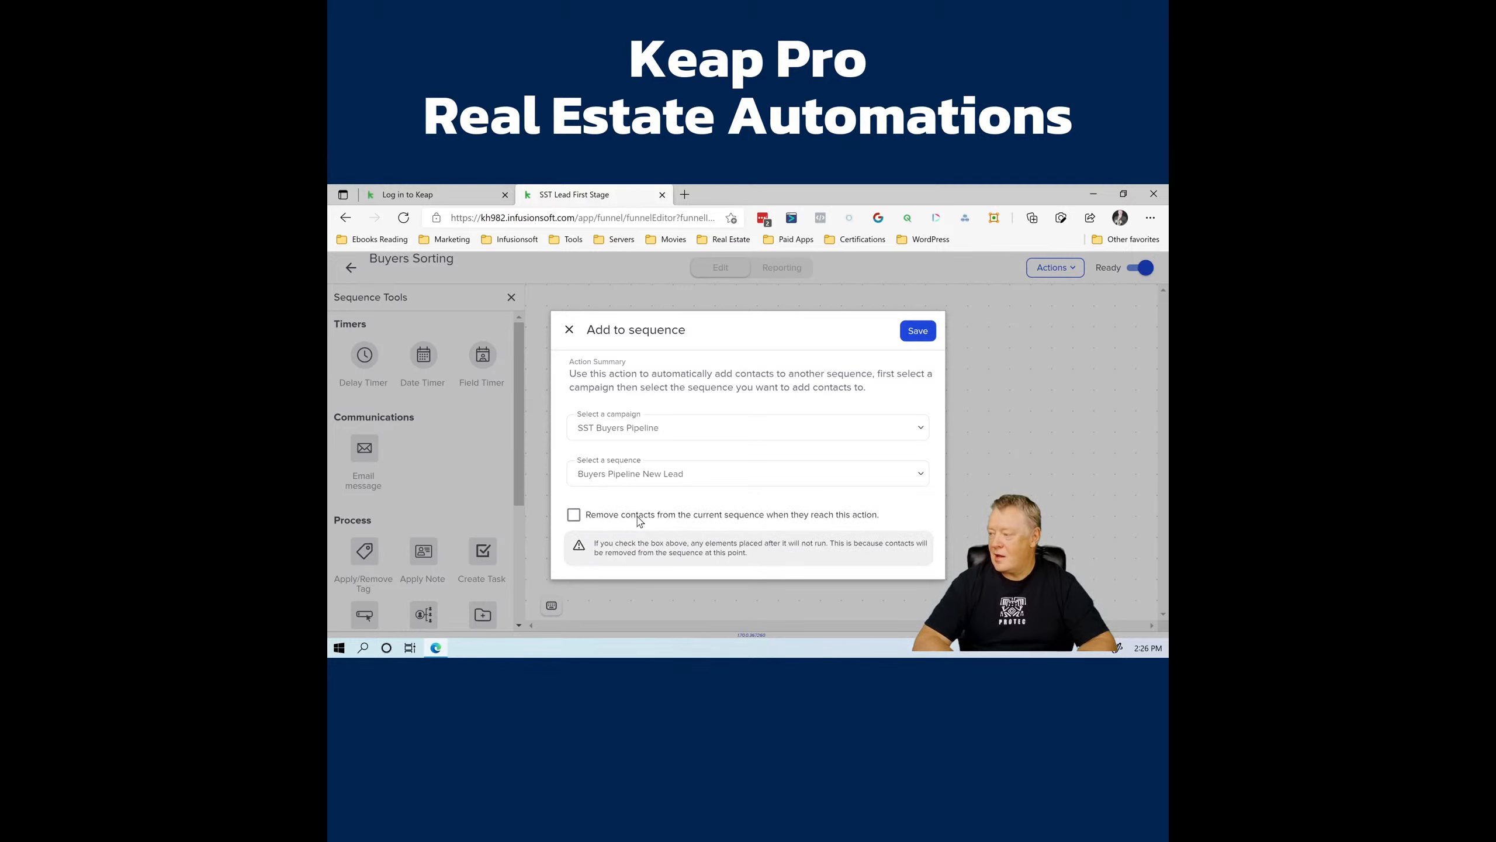
pyautogui.click(572, 515)
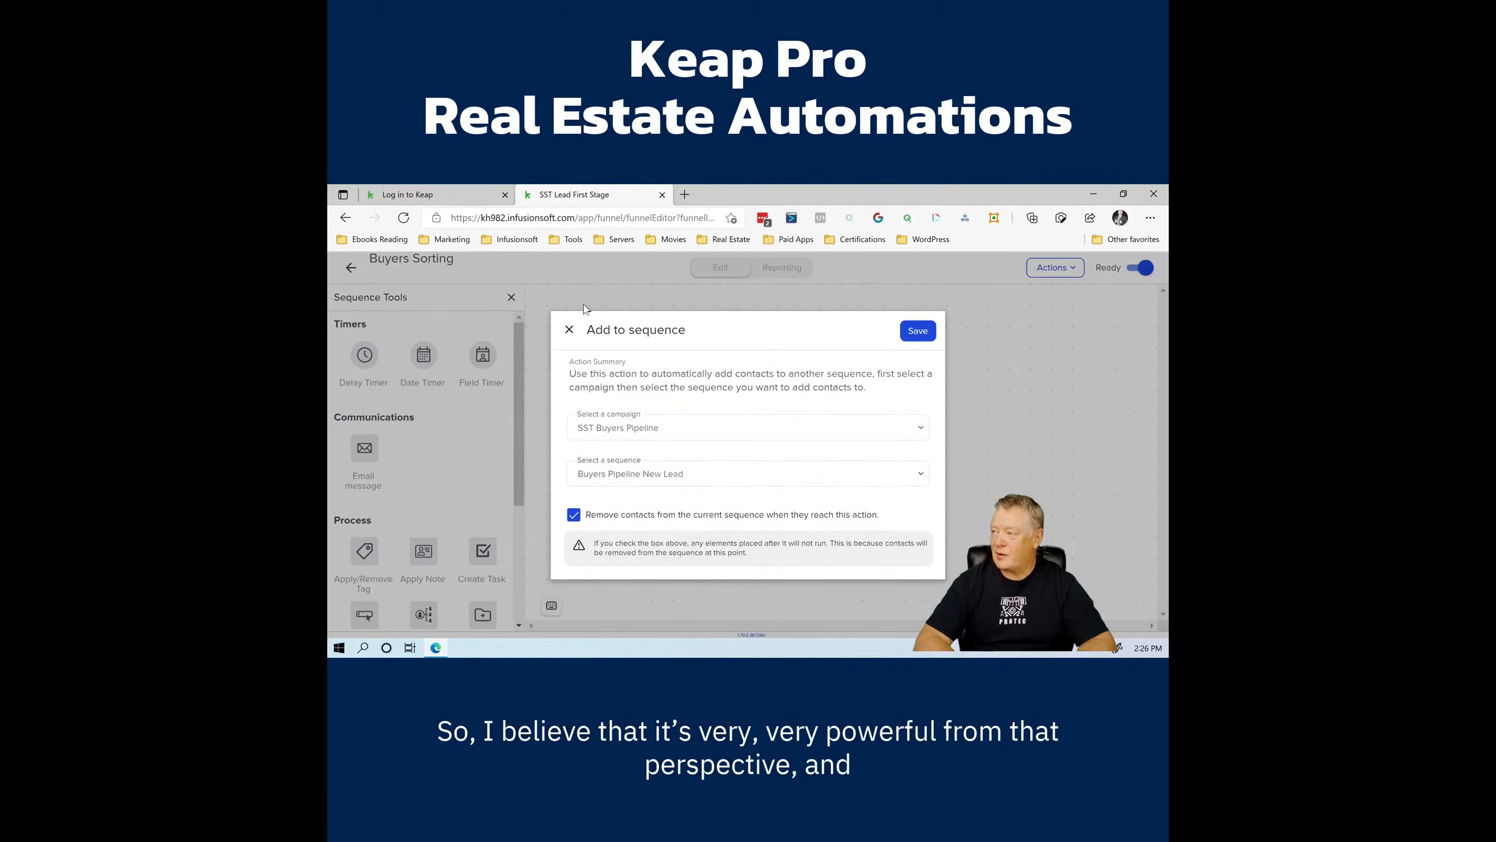
pyautogui.click(569, 330)
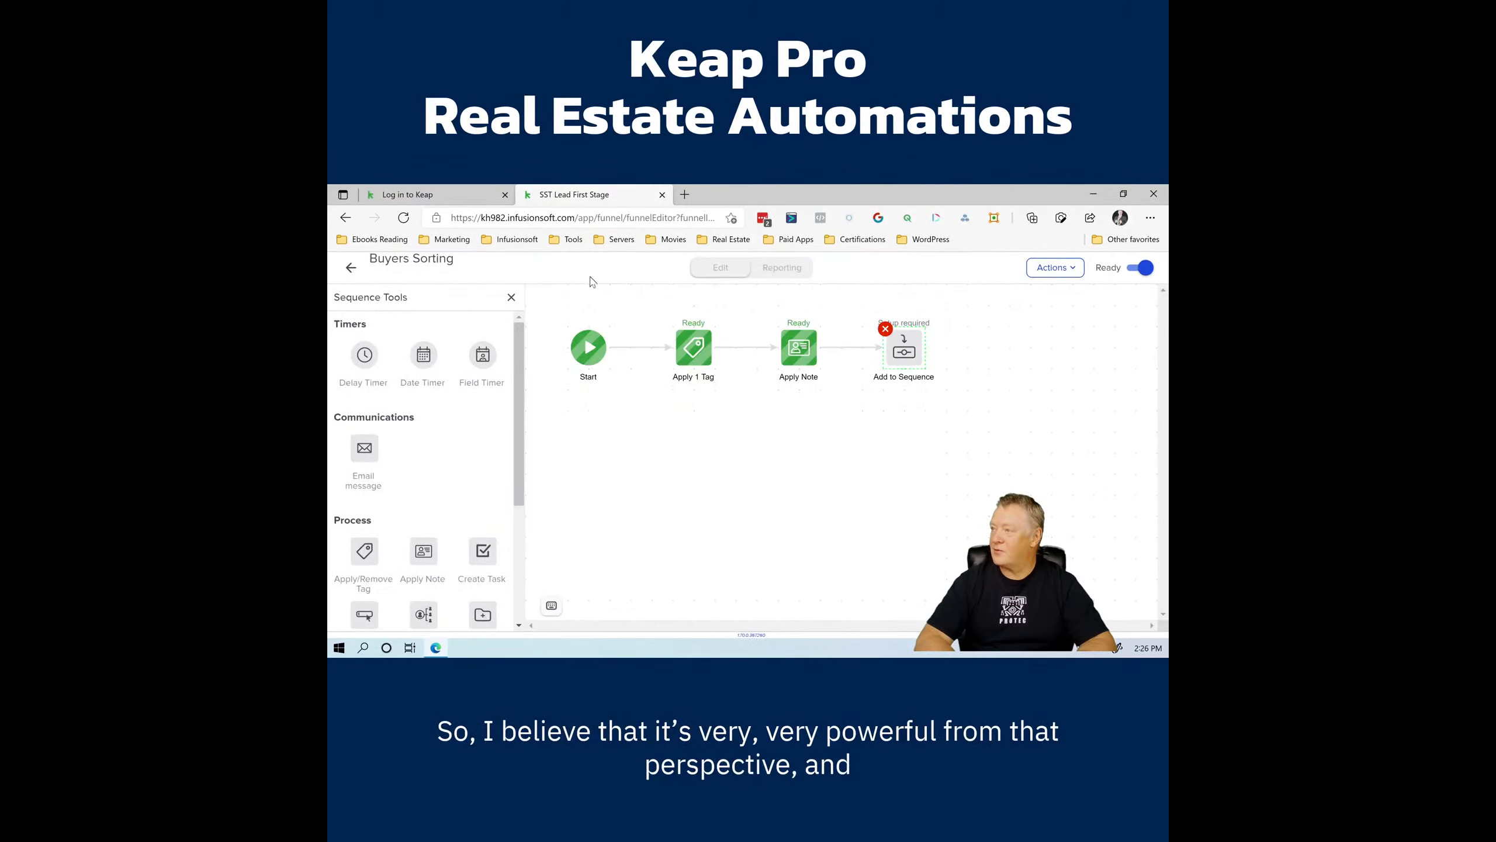
# Step: Return to the campaign canvas and rename the second Buyers Sorting sequence as Sellers Sorting
pyautogui.click(352, 269)
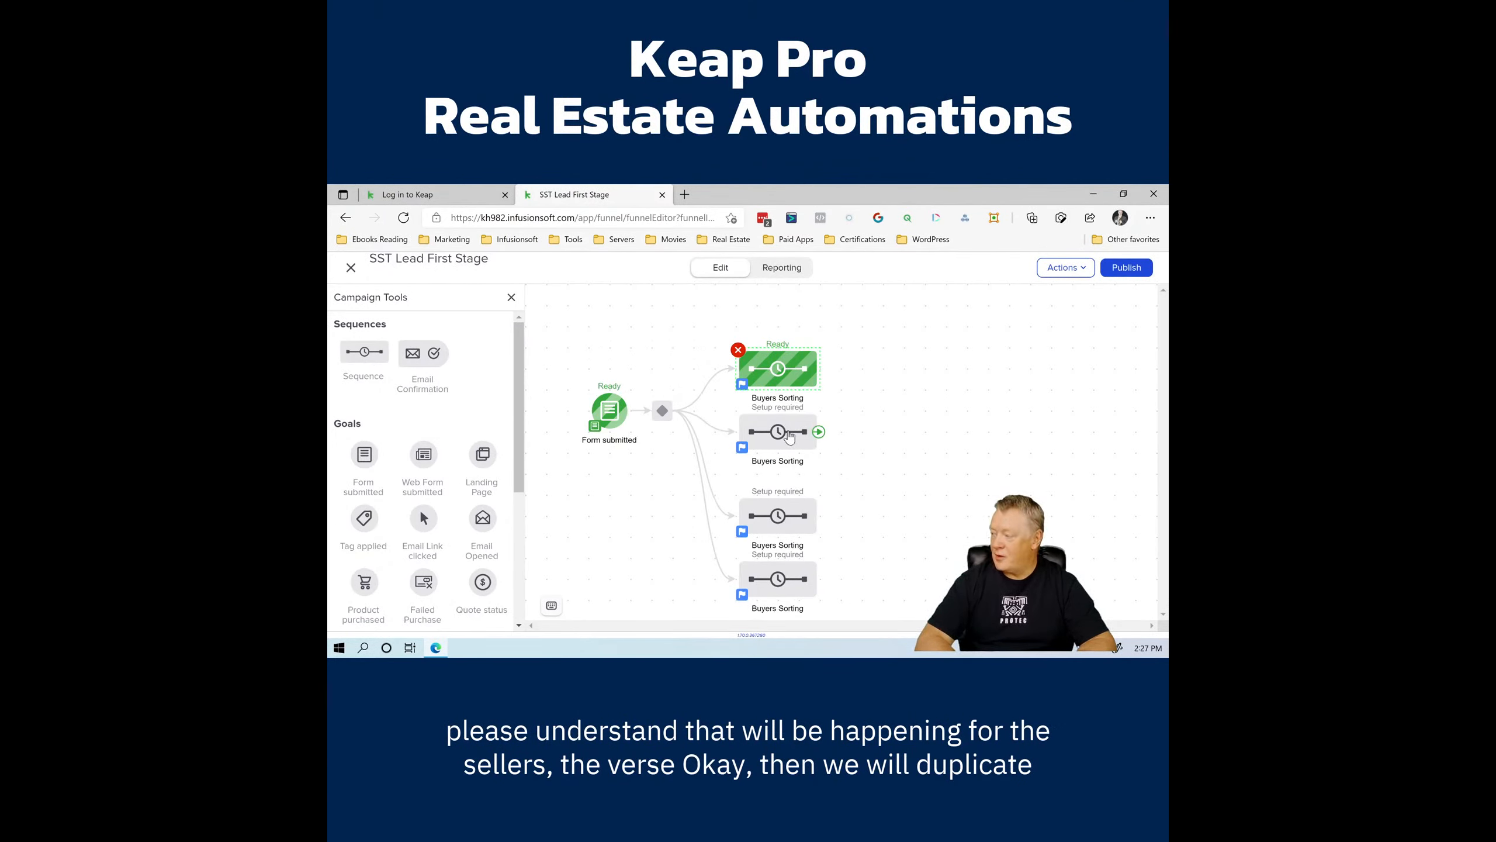
pyautogui.click(775, 464)
pyautogui.click(776, 464)
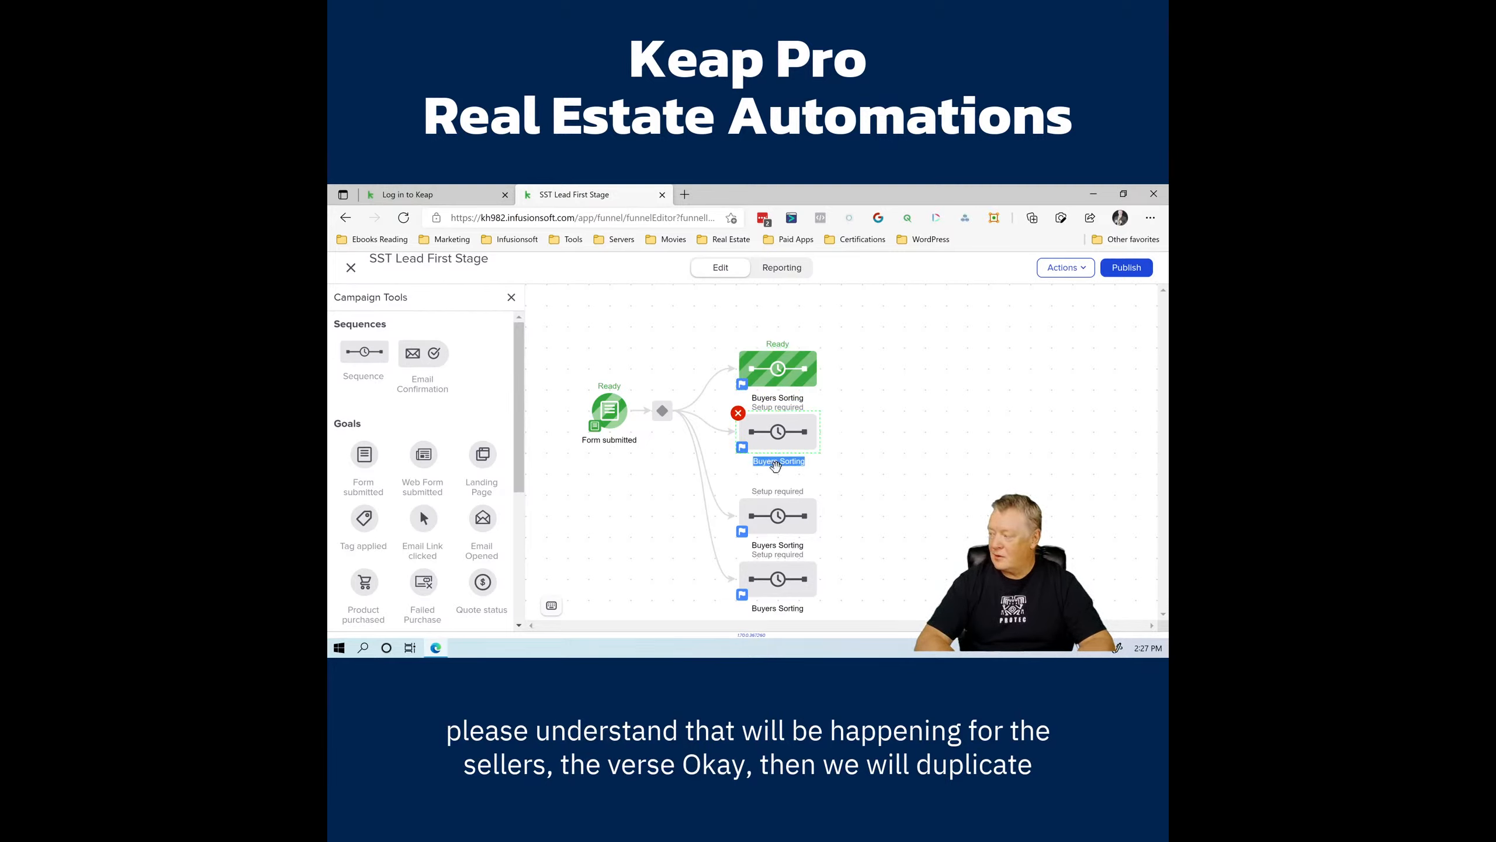
pyautogui.press('Home')
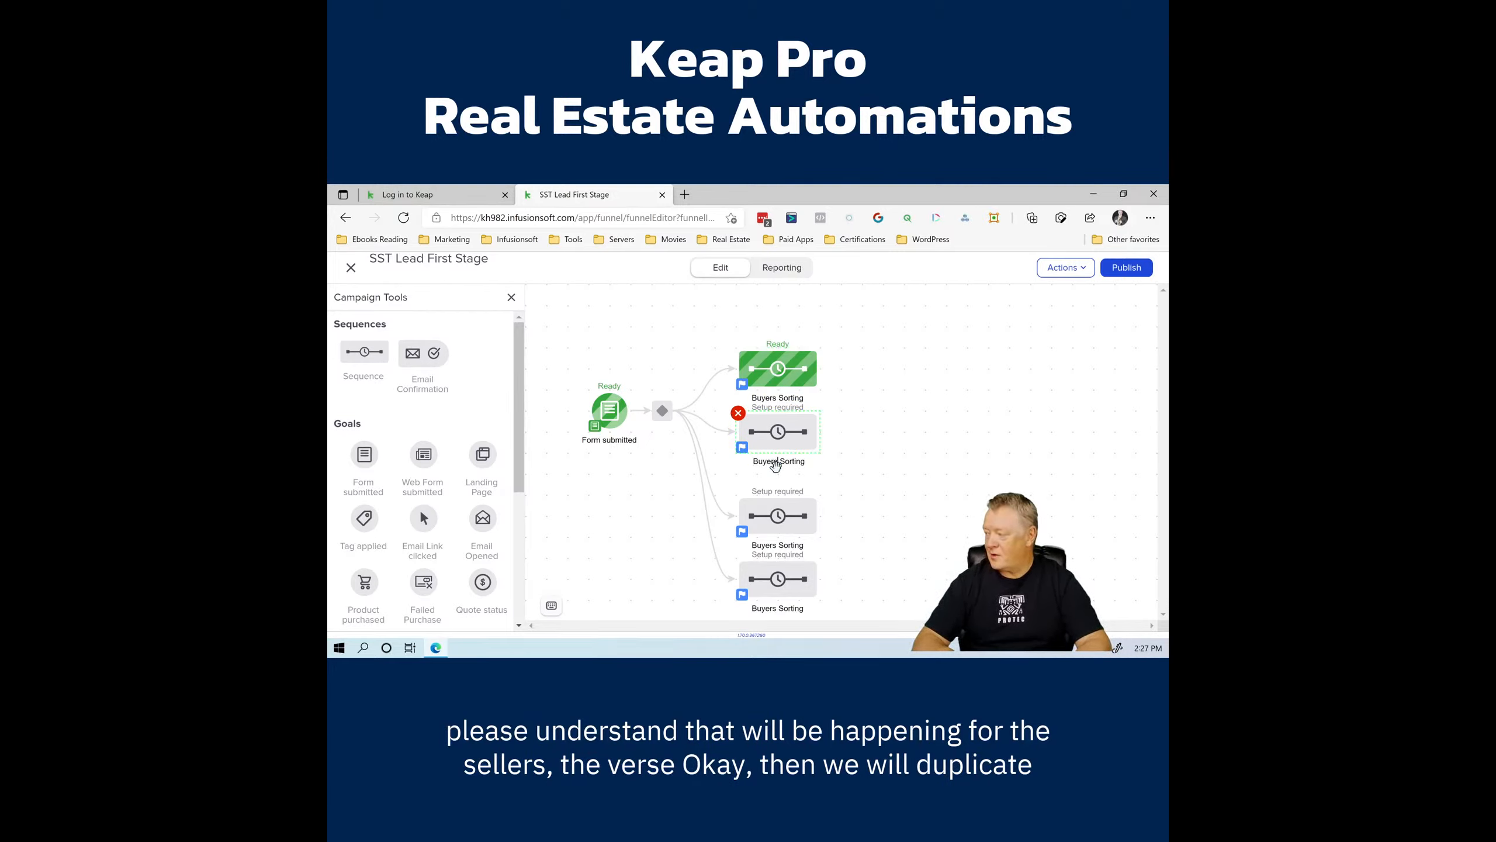
pyautogui.press('Delete')
pyautogui.press('Delete')
pyautogui.press('Delete')
pyautogui.press('Delete')
pyautogui.press('Delete')
pyautogui.press('Delete')
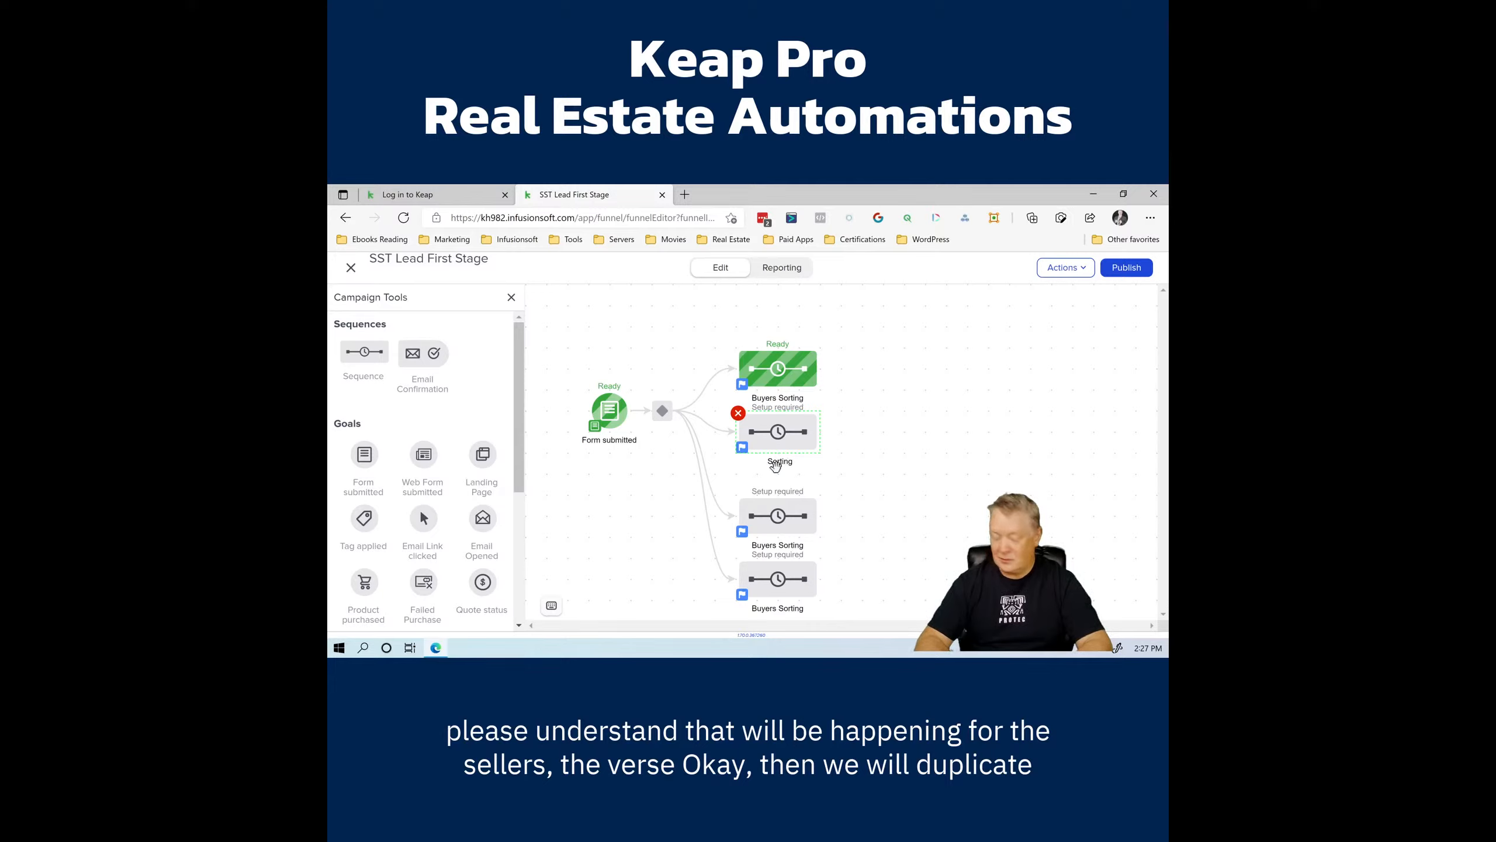
pyautogui.write('Sellers')
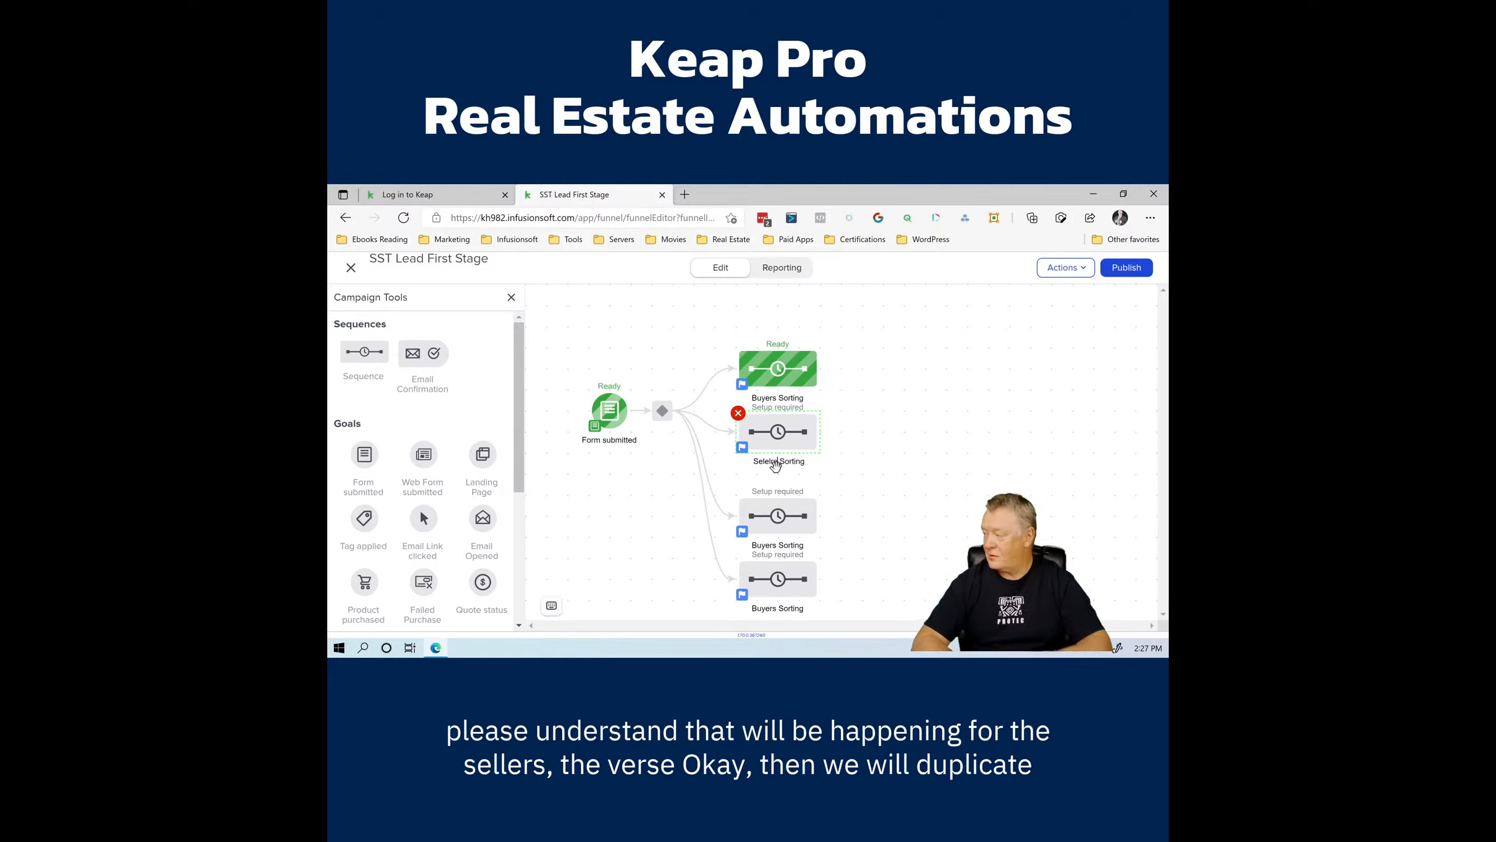
pyautogui.press('BackSpace')
pyautogui.press('BackSpace')
pyautogui.press('BackSpace')
pyautogui.press('BackSpace')
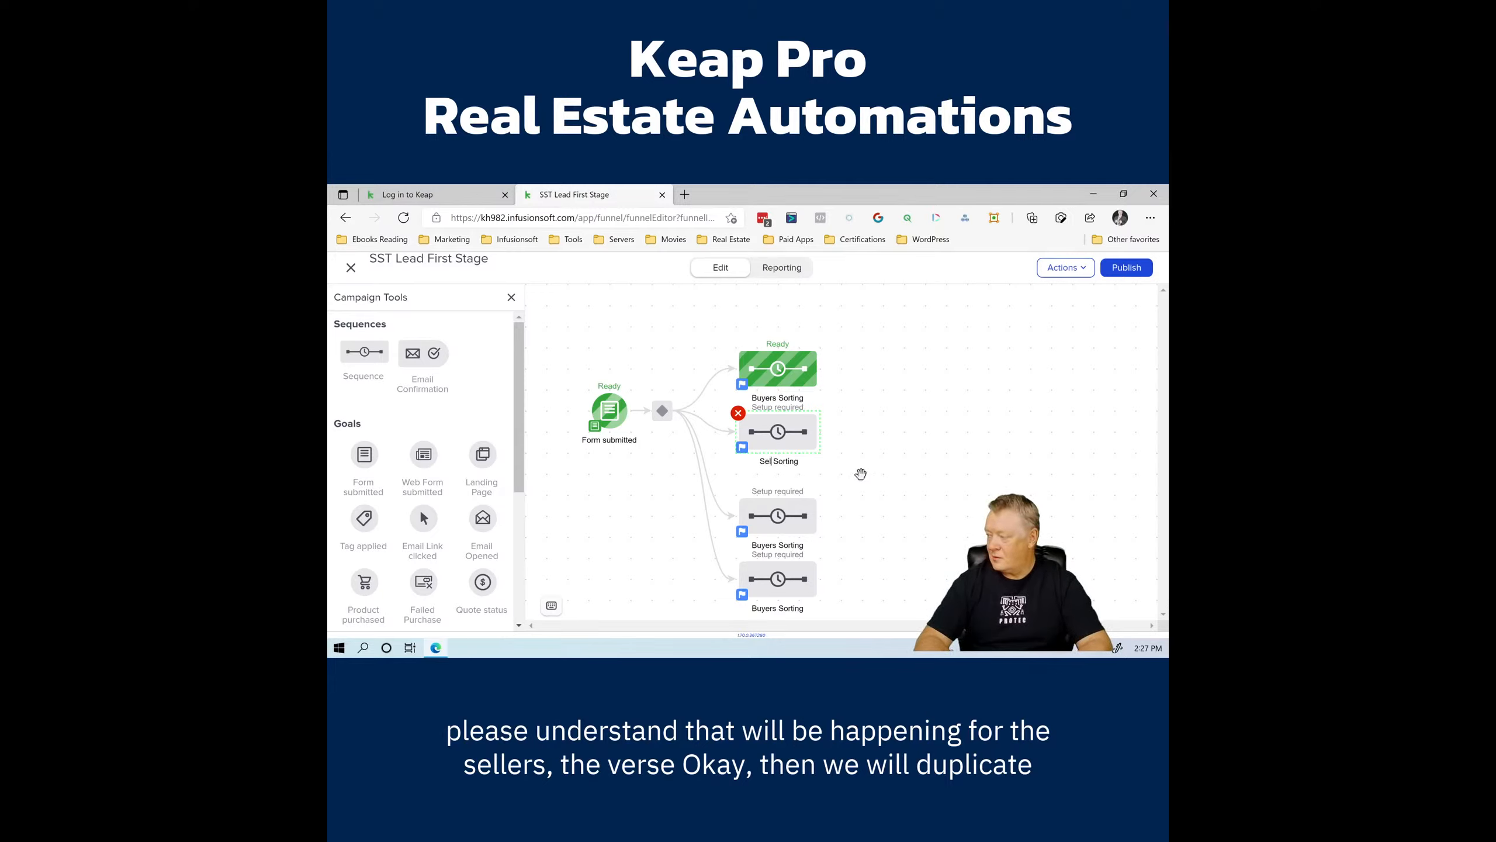
pyautogui.write('lers')
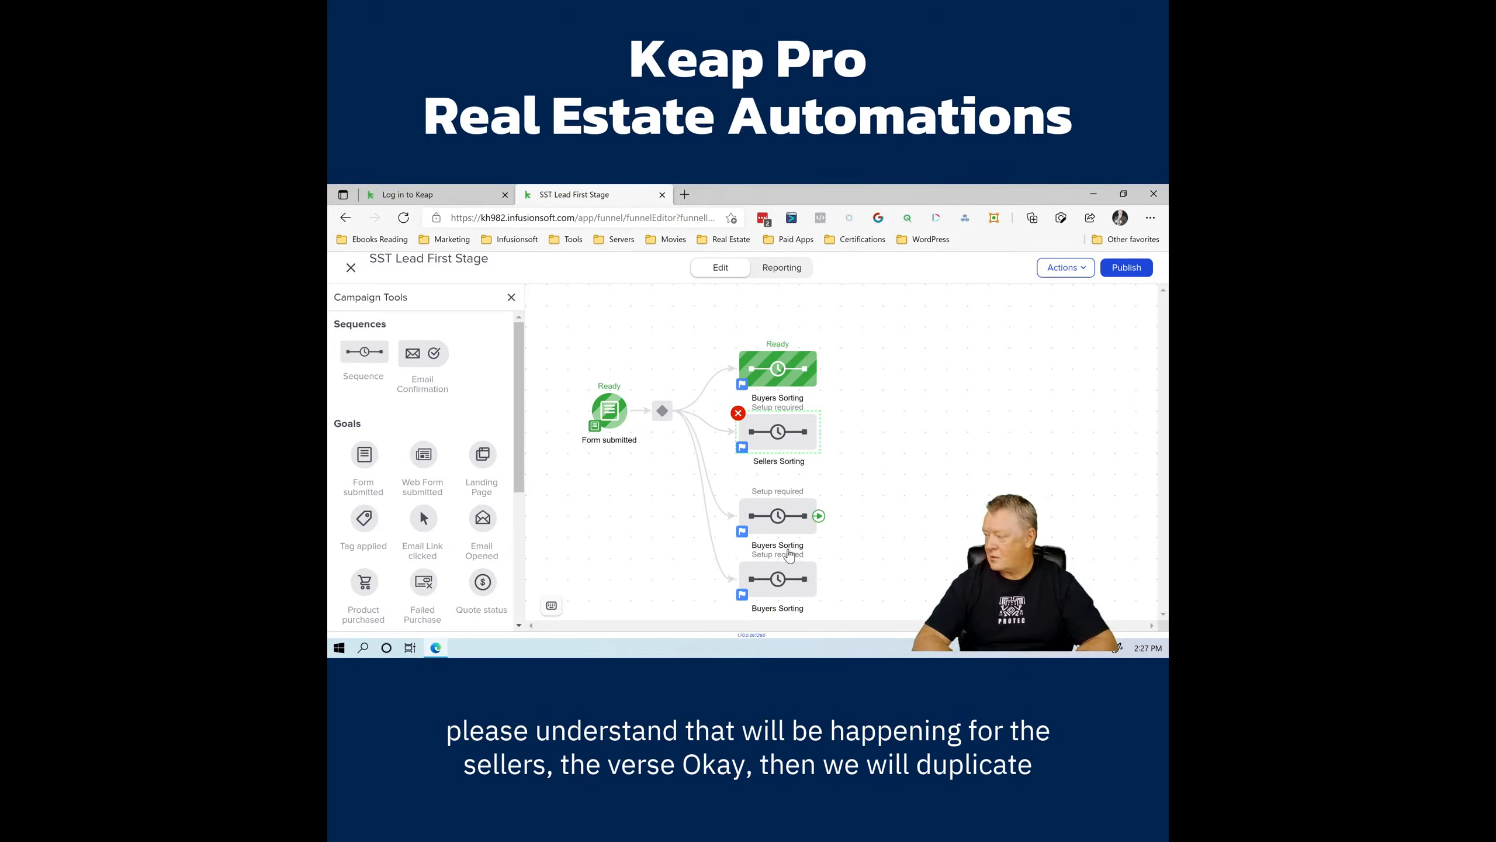
# Step: Rename the third sequence, just below Sellers Sorting, as Investors Sorting
pyautogui.doubleClick(783, 546)
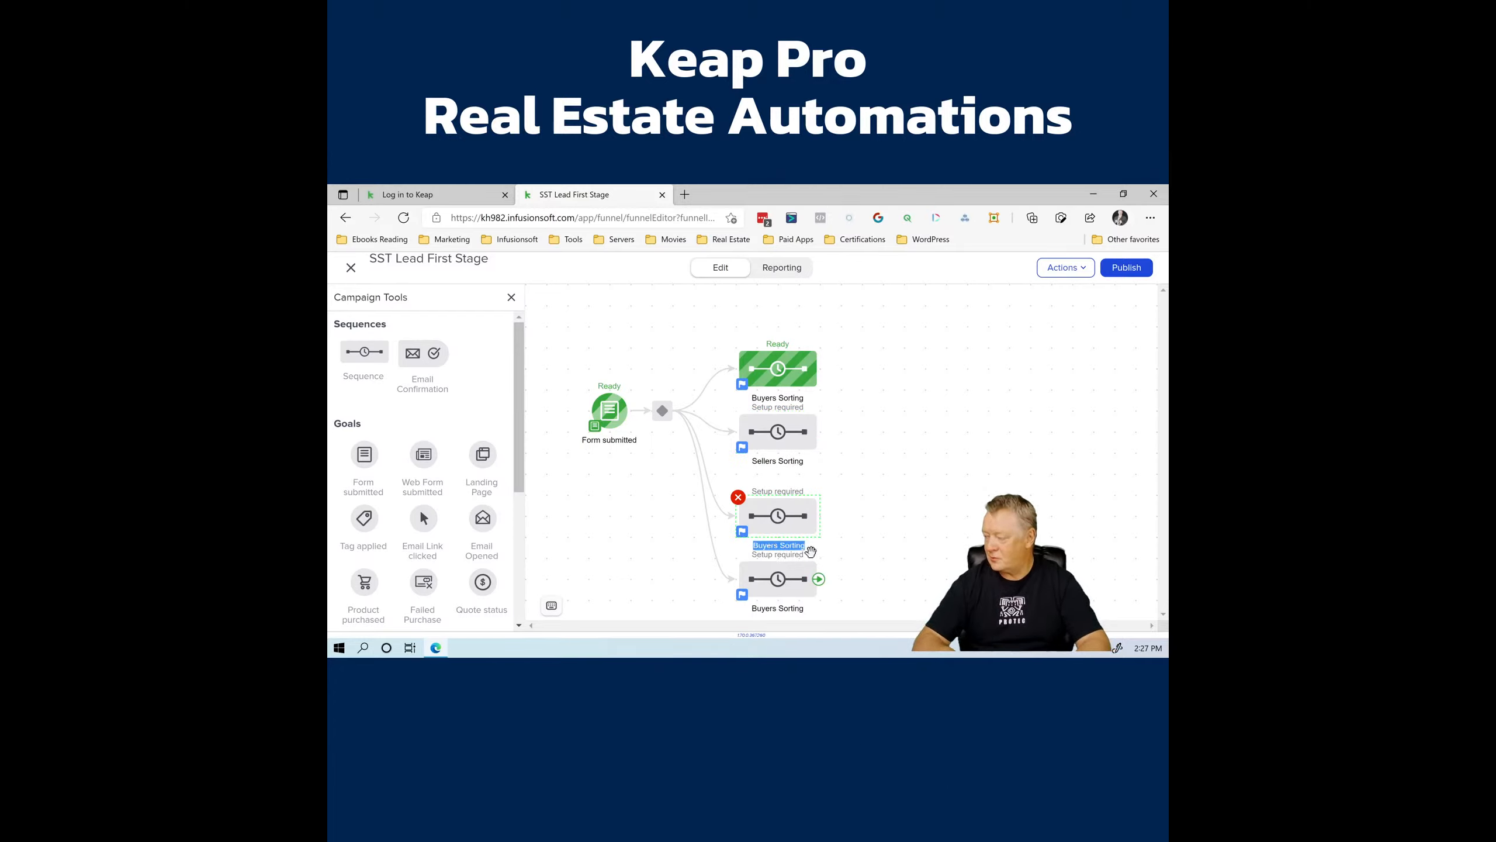
pyautogui.click(809, 550)
pyautogui.press('Left')
pyautogui.press('Left')
pyautogui.press('Left')
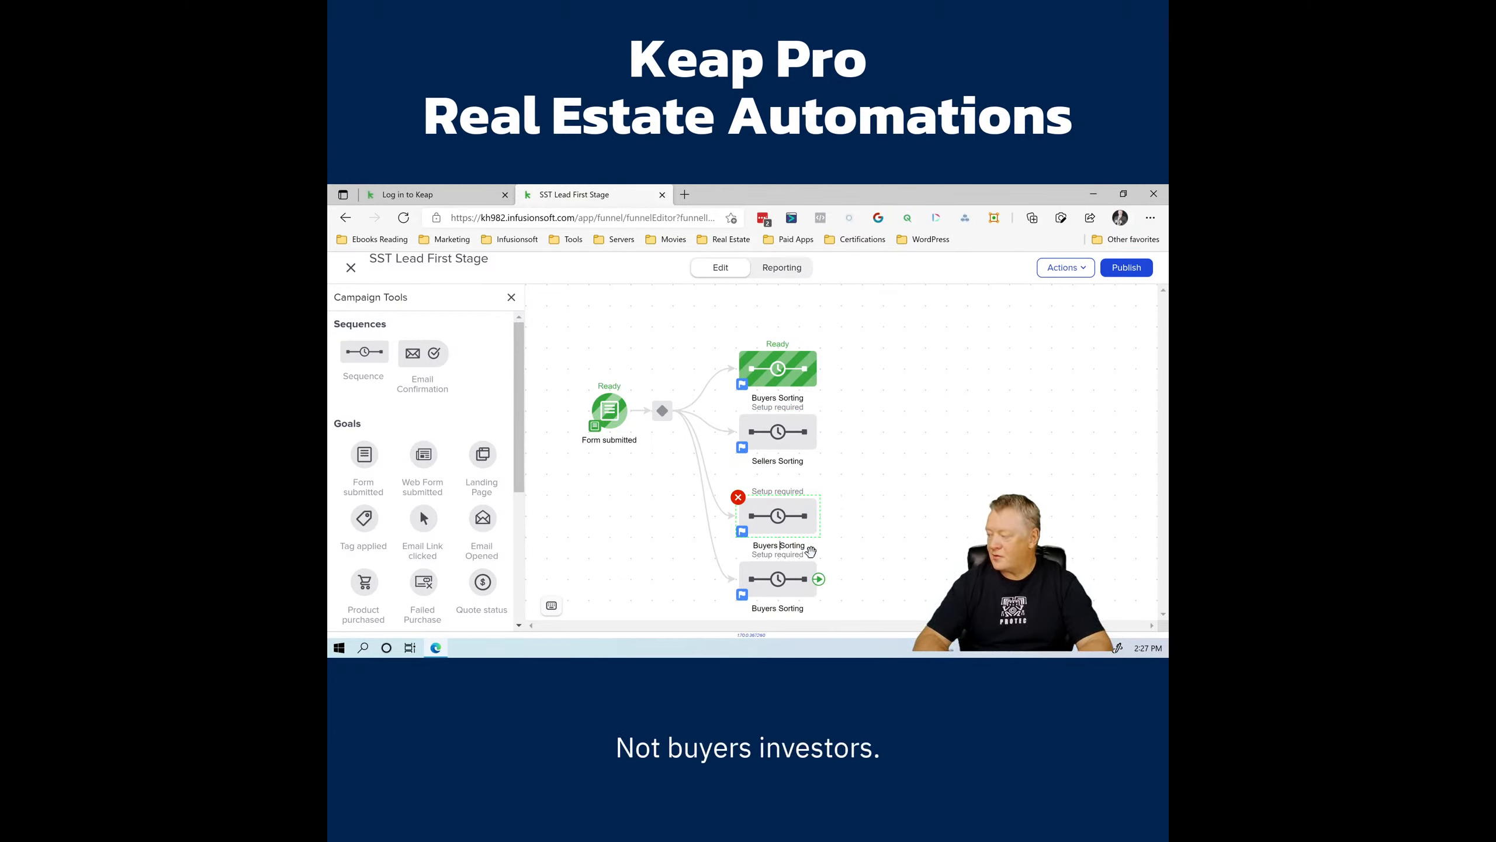
pyautogui.press('BackSpace')
pyautogui.press('BackSpace')
pyautogui.press('BackSpace')
pyautogui.press('BackSpace')
pyautogui.press('BackSpace')
pyautogui.press('BackSpace')
pyautogui.press('BackSpace')
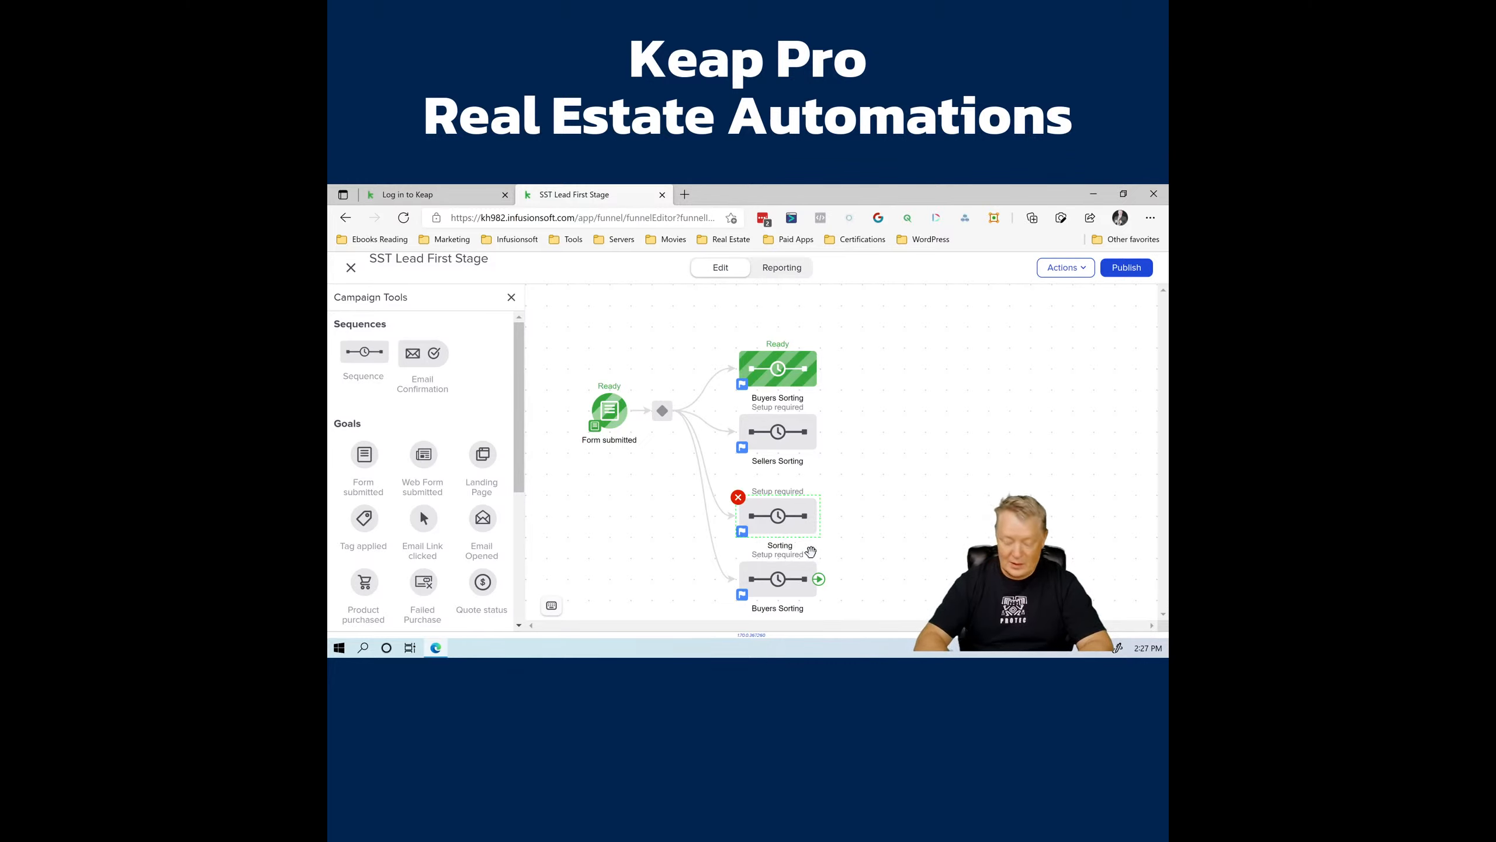
pyautogui.write('Investors')
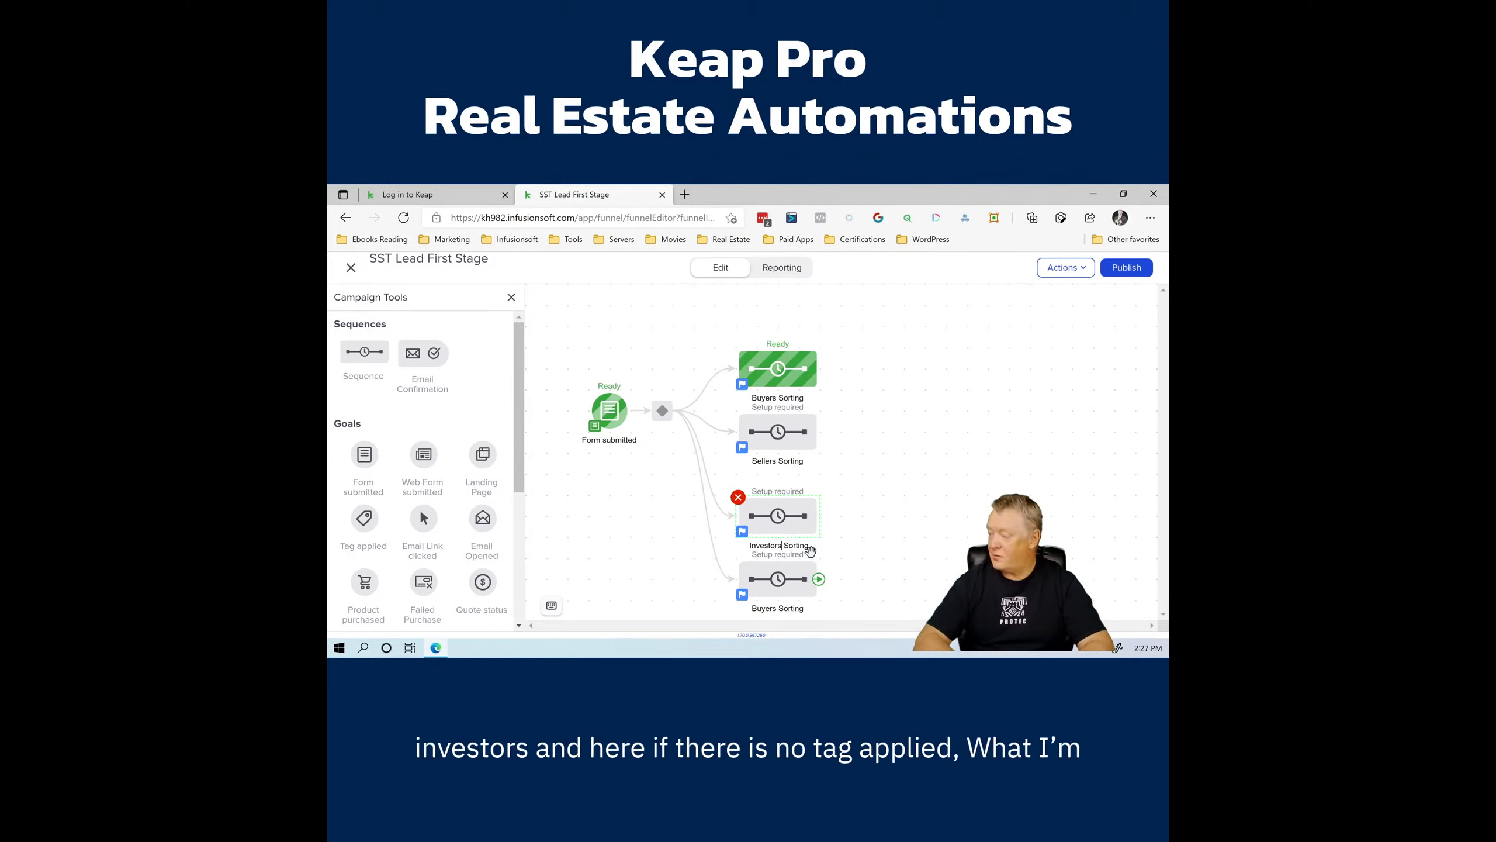
pyautogui.click(937, 503)
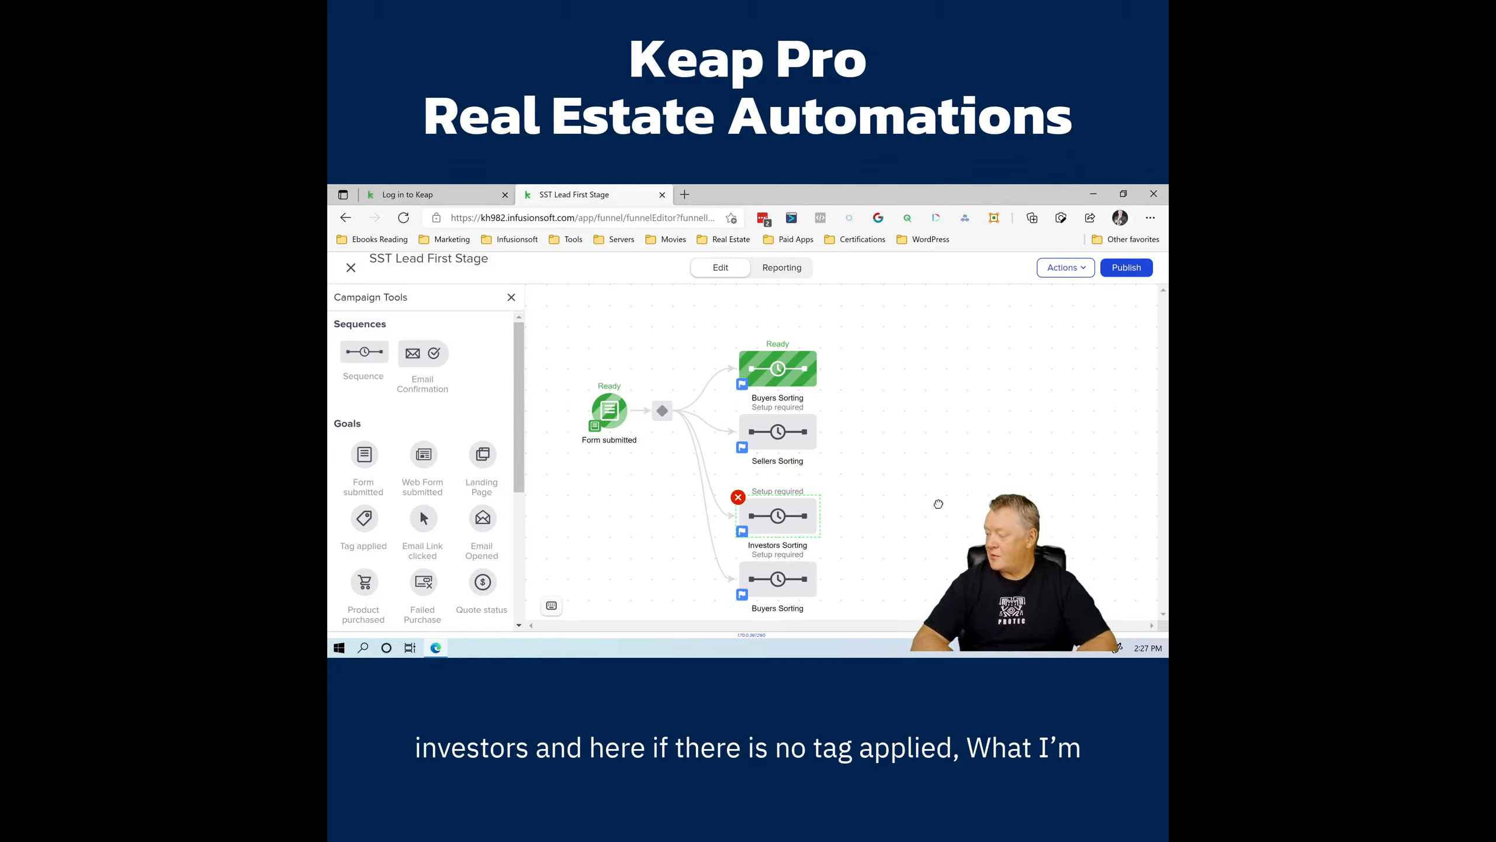
# Step: Rename the last Buyers Sorting sequence on the campaign canvas as No tag Applied Sorting
pyautogui.click(783, 608)
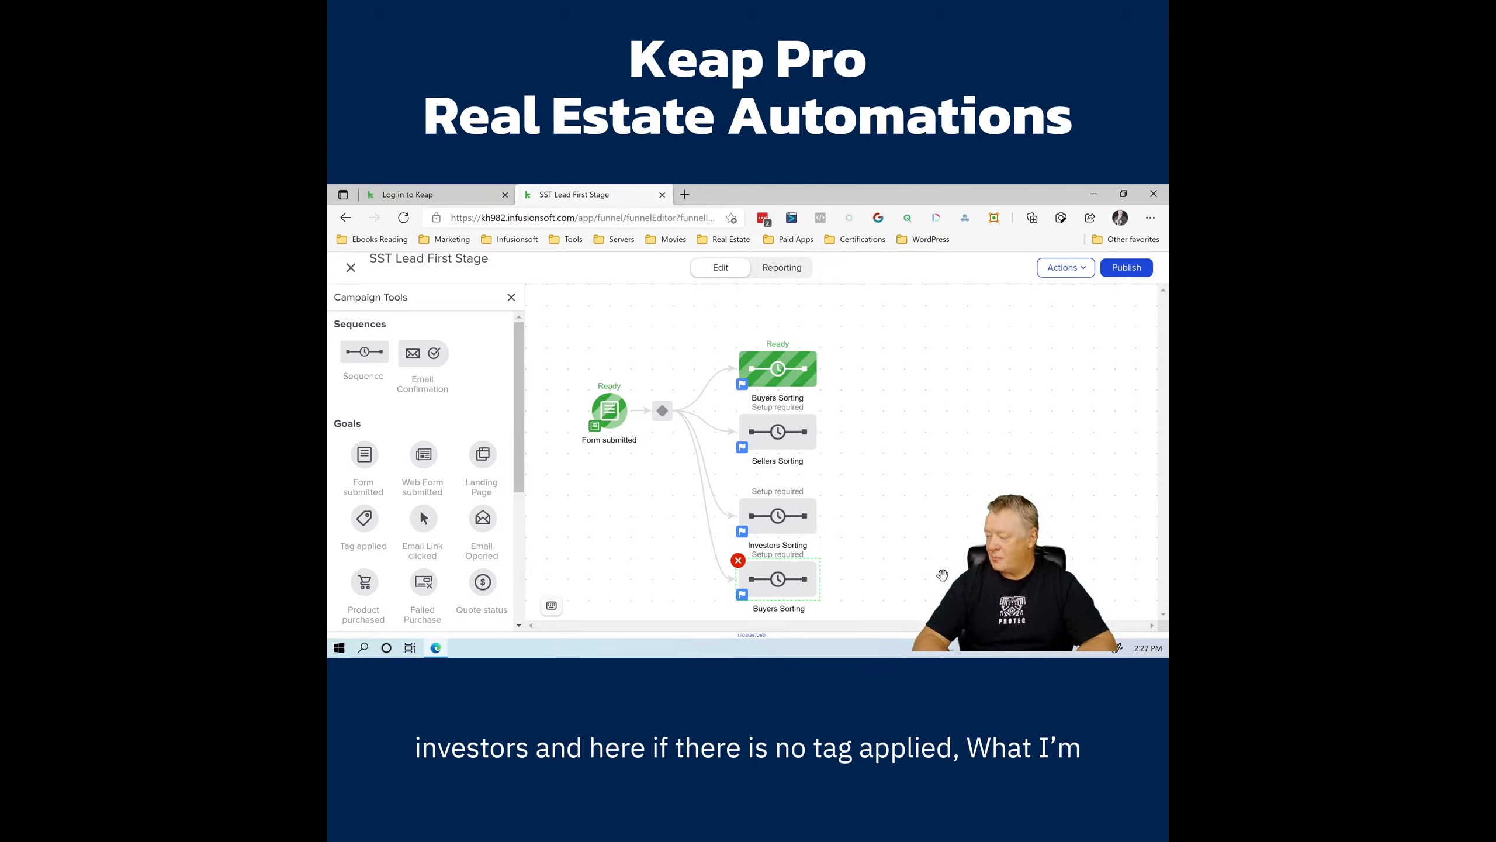
pyautogui.press('BackSpace')
pyautogui.press('BackSpace')
pyautogui.press('BackSpace')
pyautogui.press('BackSpace')
pyautogui.press('BackSpace')
pyautogui.press('BackSpace')
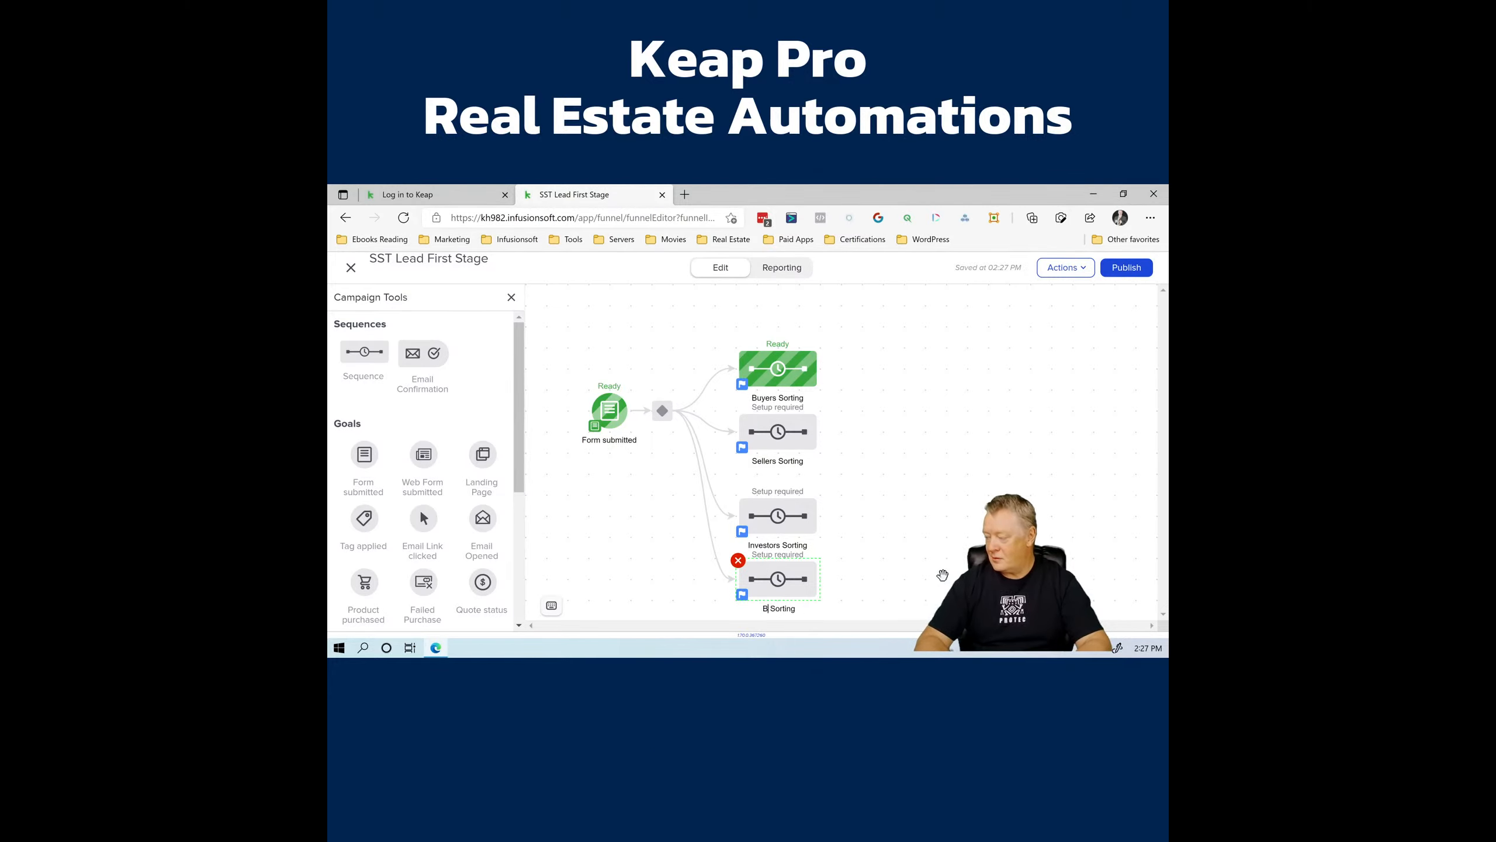
pyautogui.write('No tag')
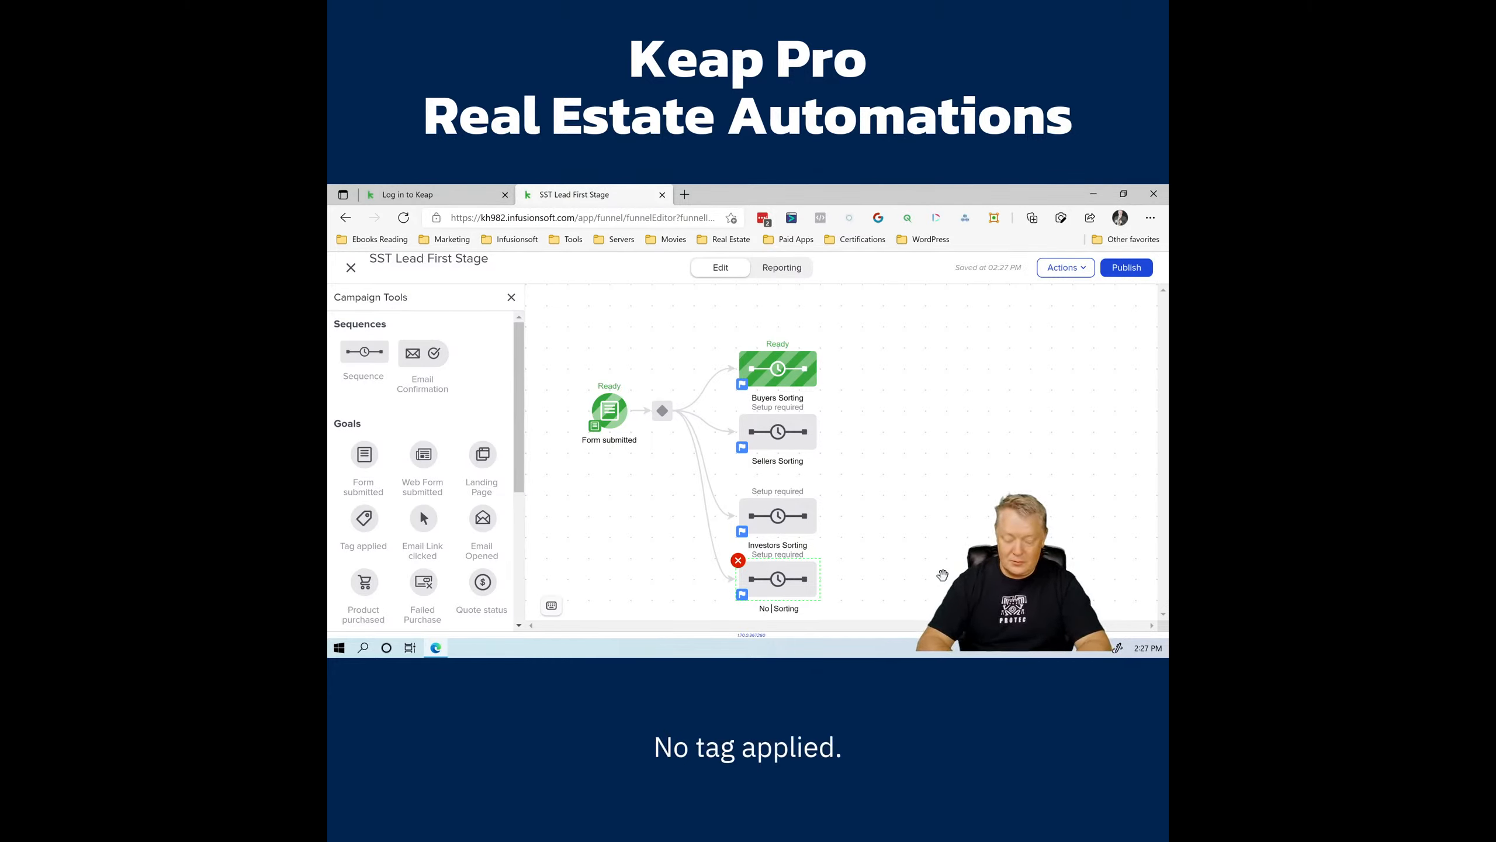
pyautogui.write(' Applied')
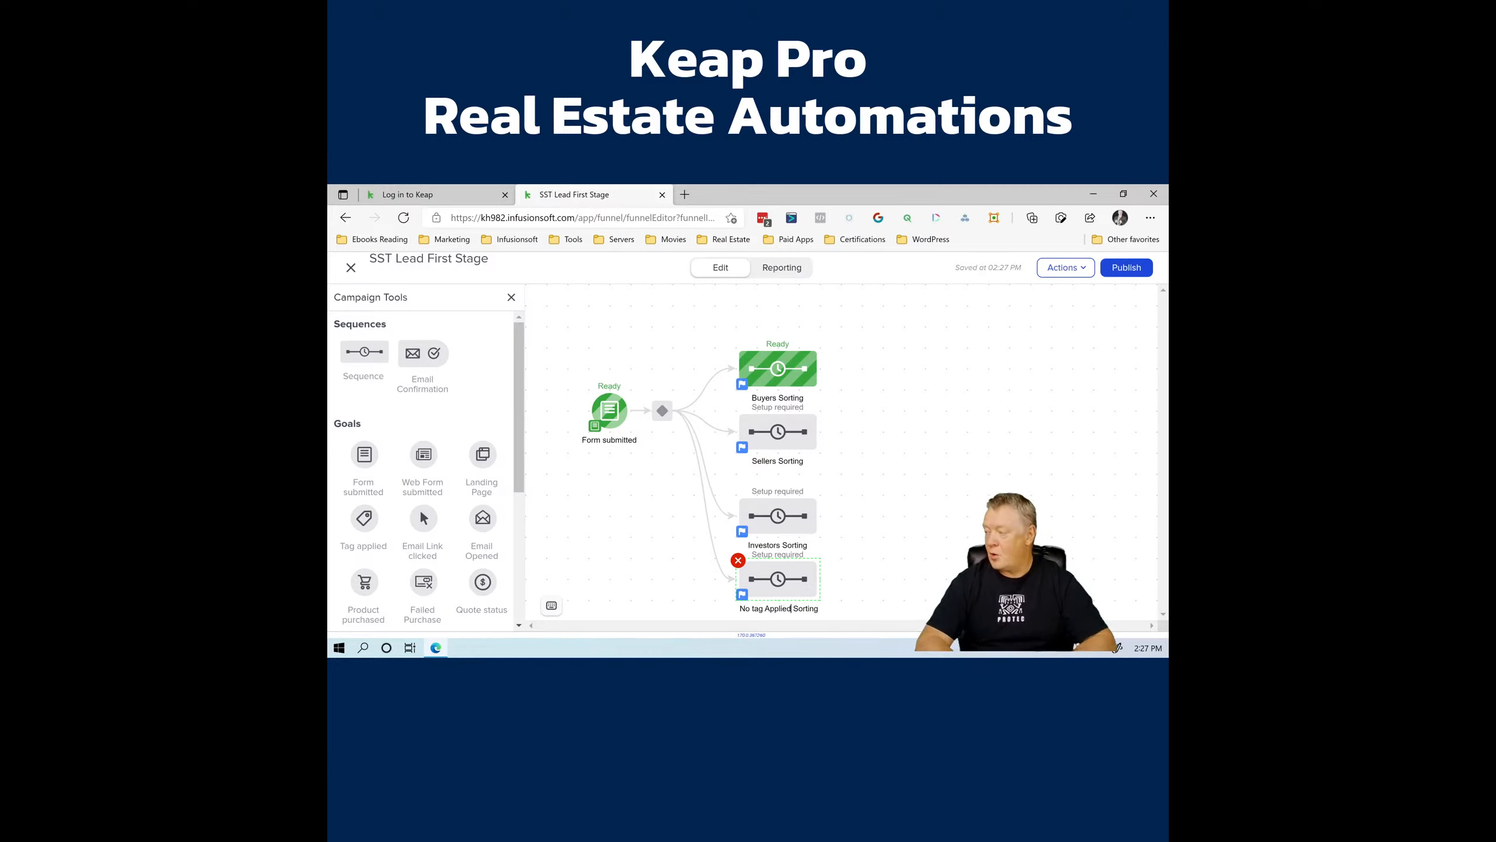
# Step: Open the No tag Applied Sorting sequence and place a Create Task step below the existing chain
pyautogui.rightClick(778, 583)
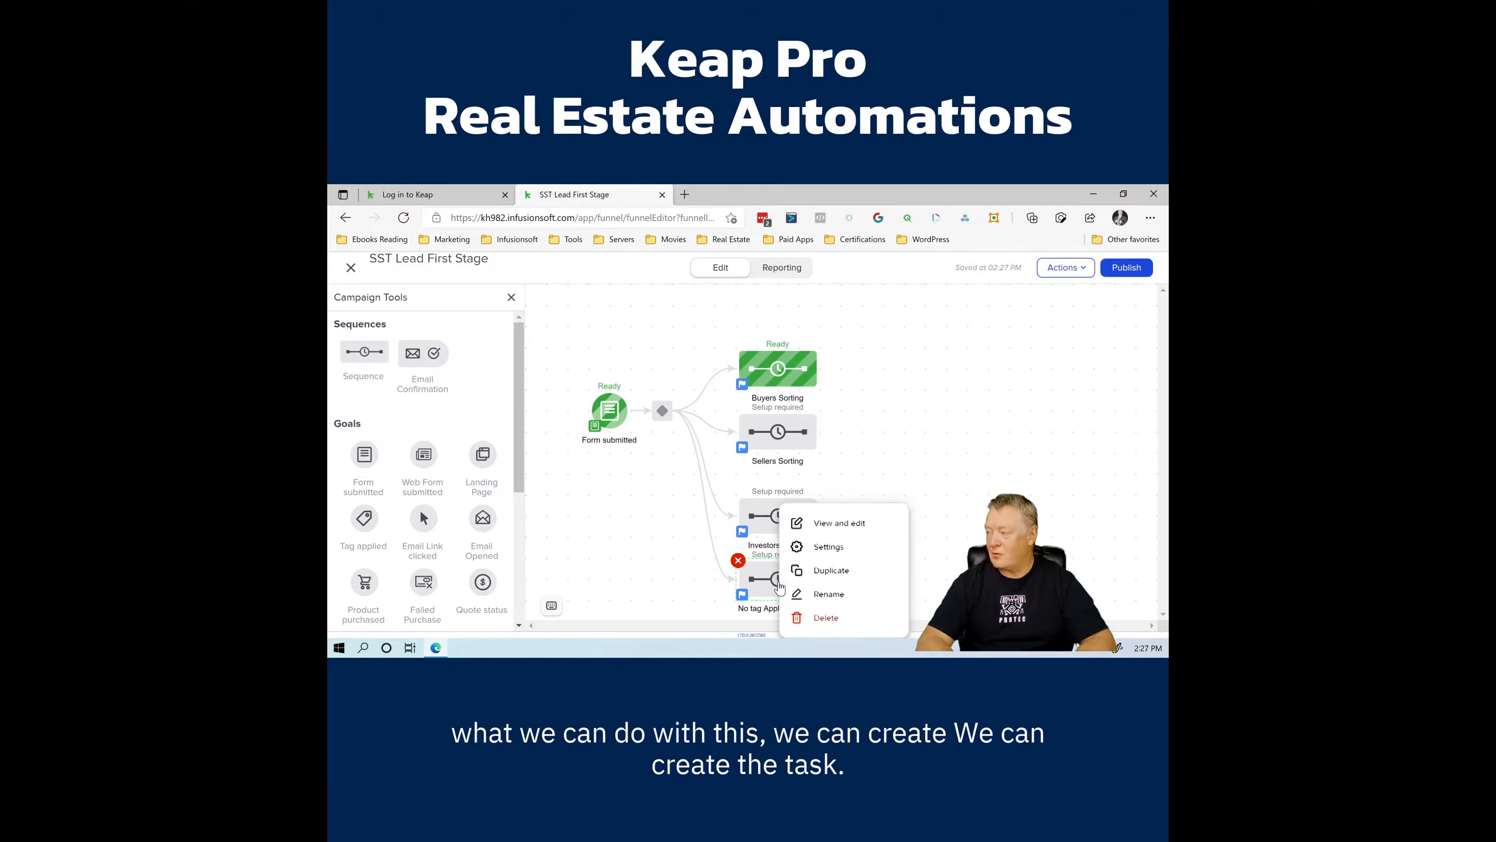
pyautogui.doubleClick(764, 578)
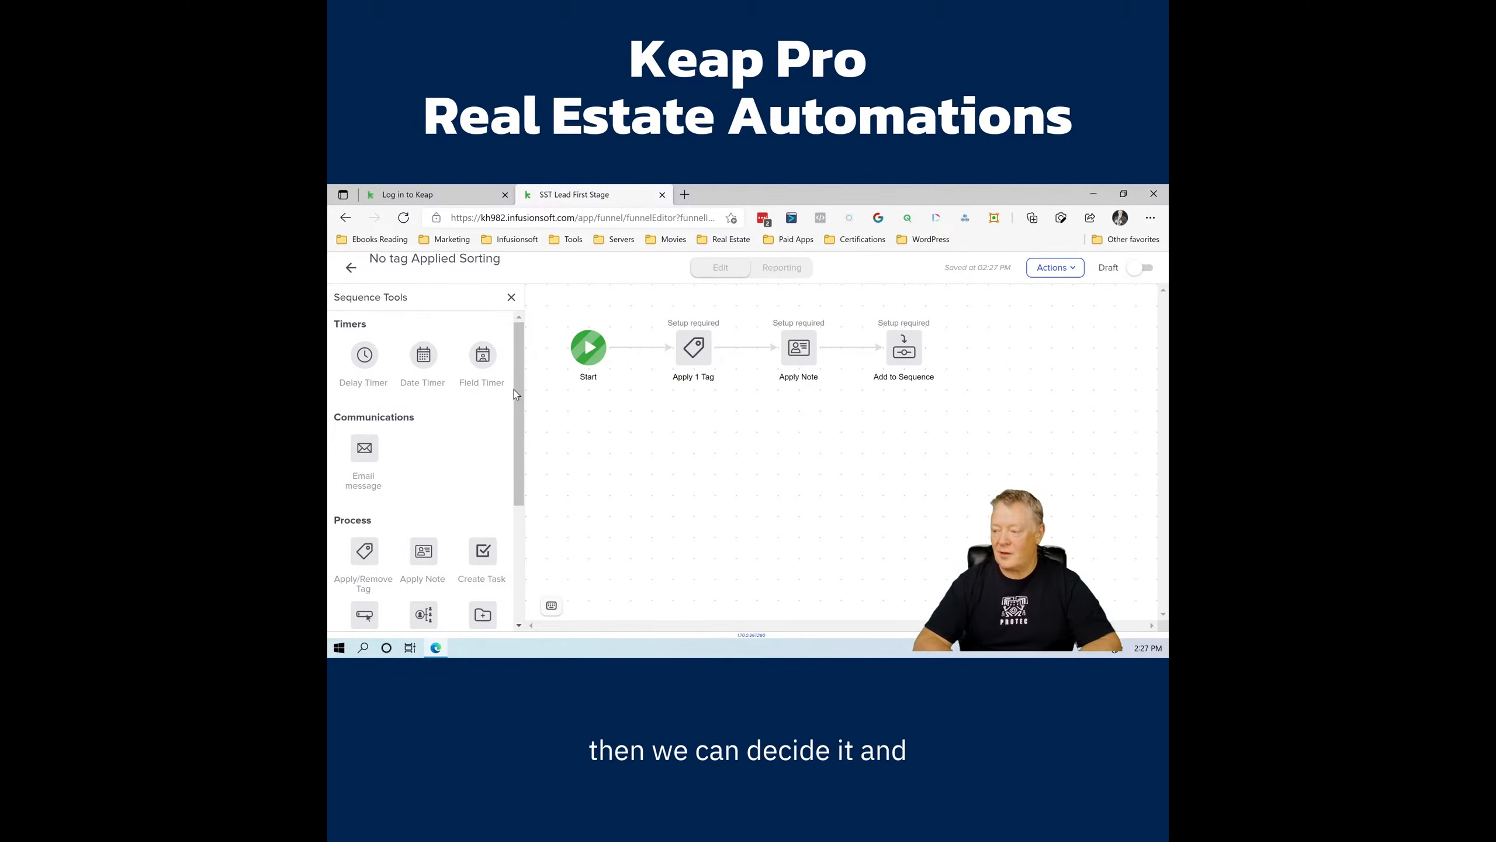
pyautogui.moveTo(512, 390); pyautogui.dragTo(516, 415)
pyautogui.moveTo(482, 561); pyautogui.dragTo(848, 417)
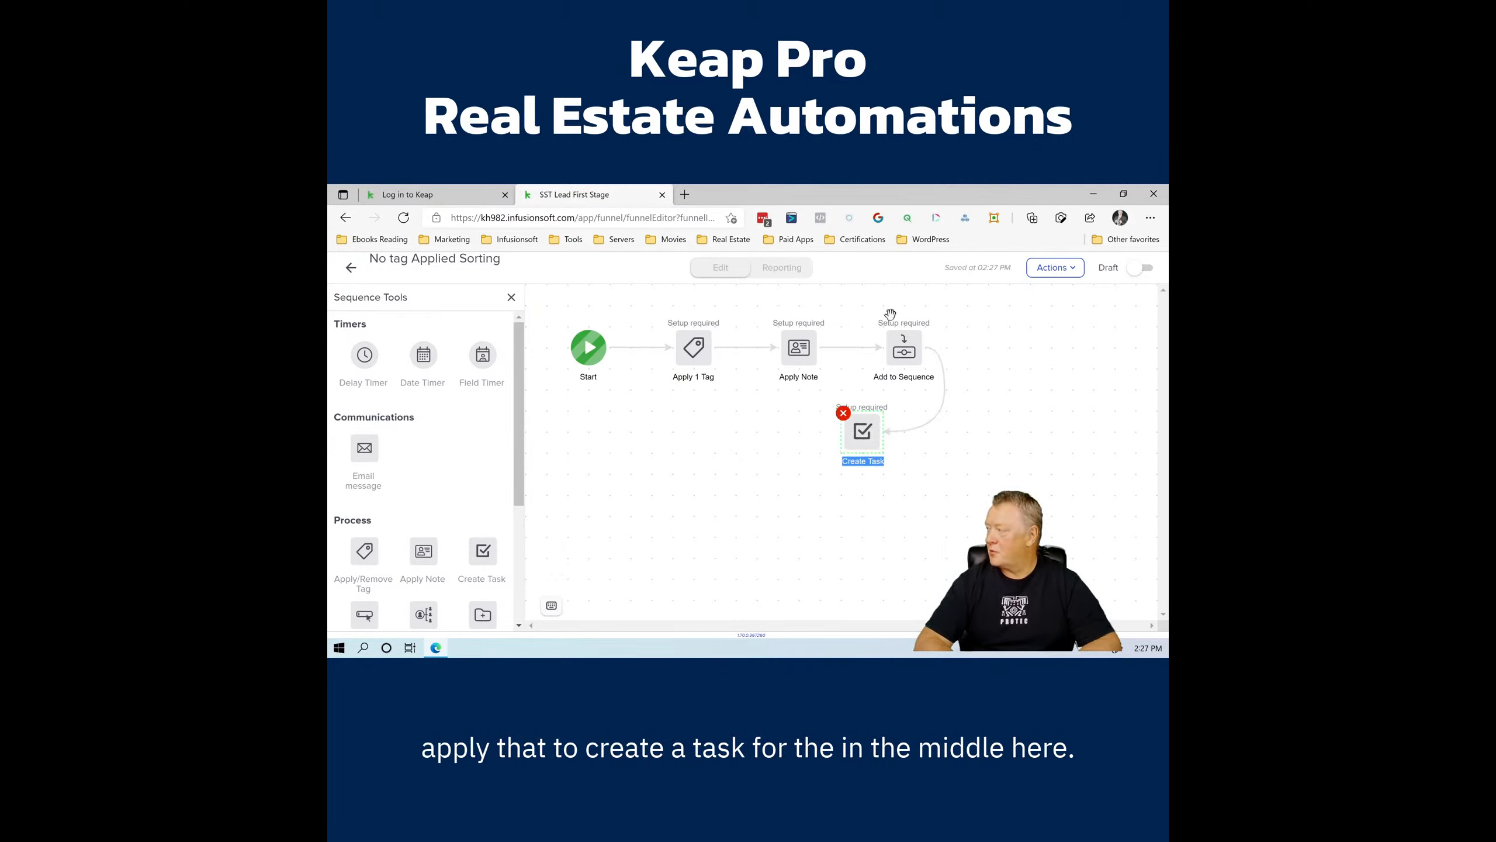
# Step: Delete the Add to Sequence step and connect Apply Note to the Create Task step instead
pyautogui.rightClick(904, 352)
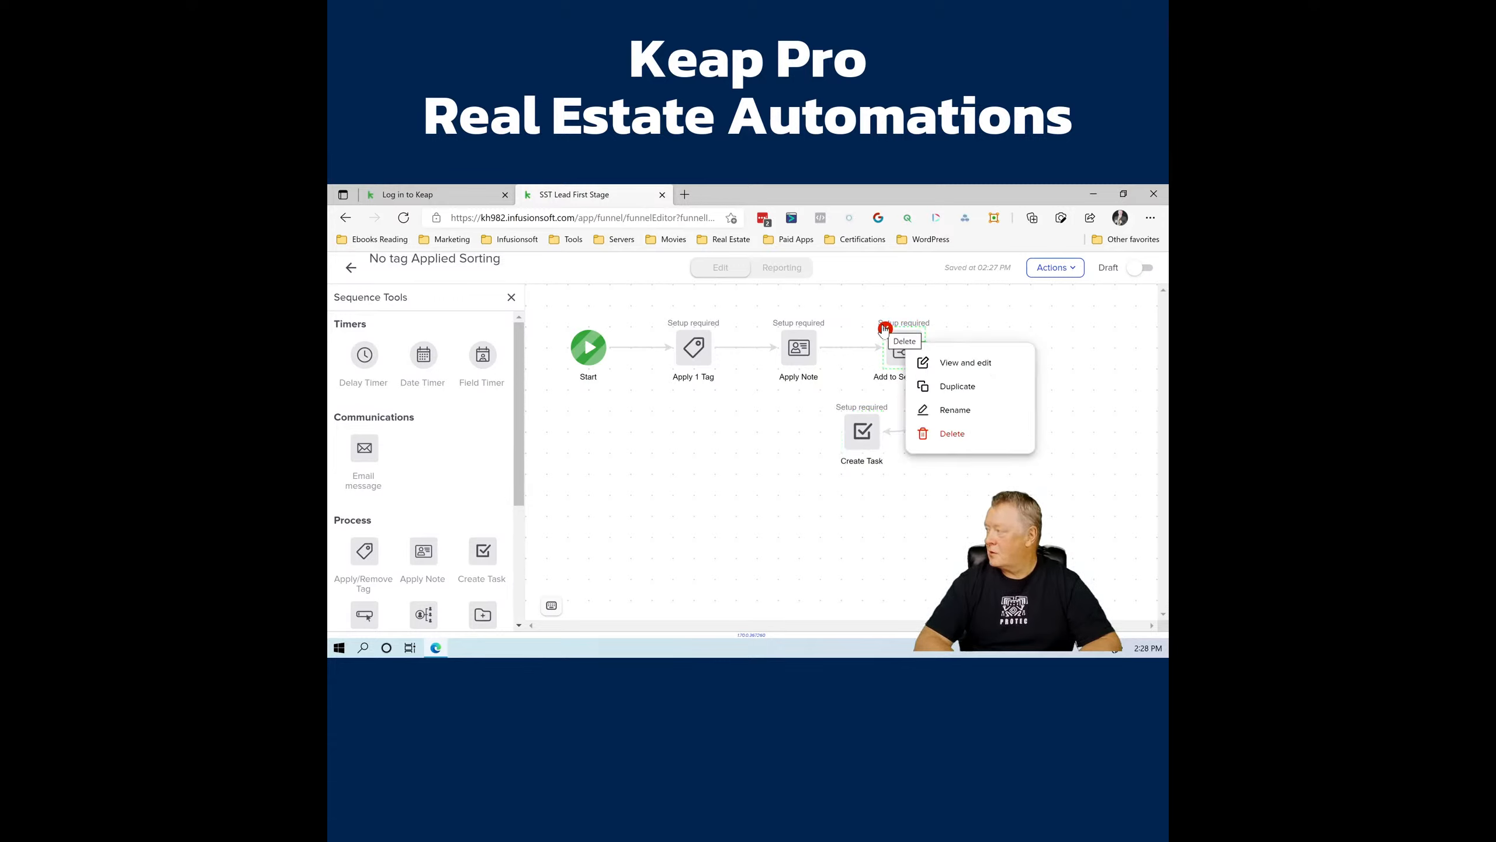
pyautogui.click(886, 330)
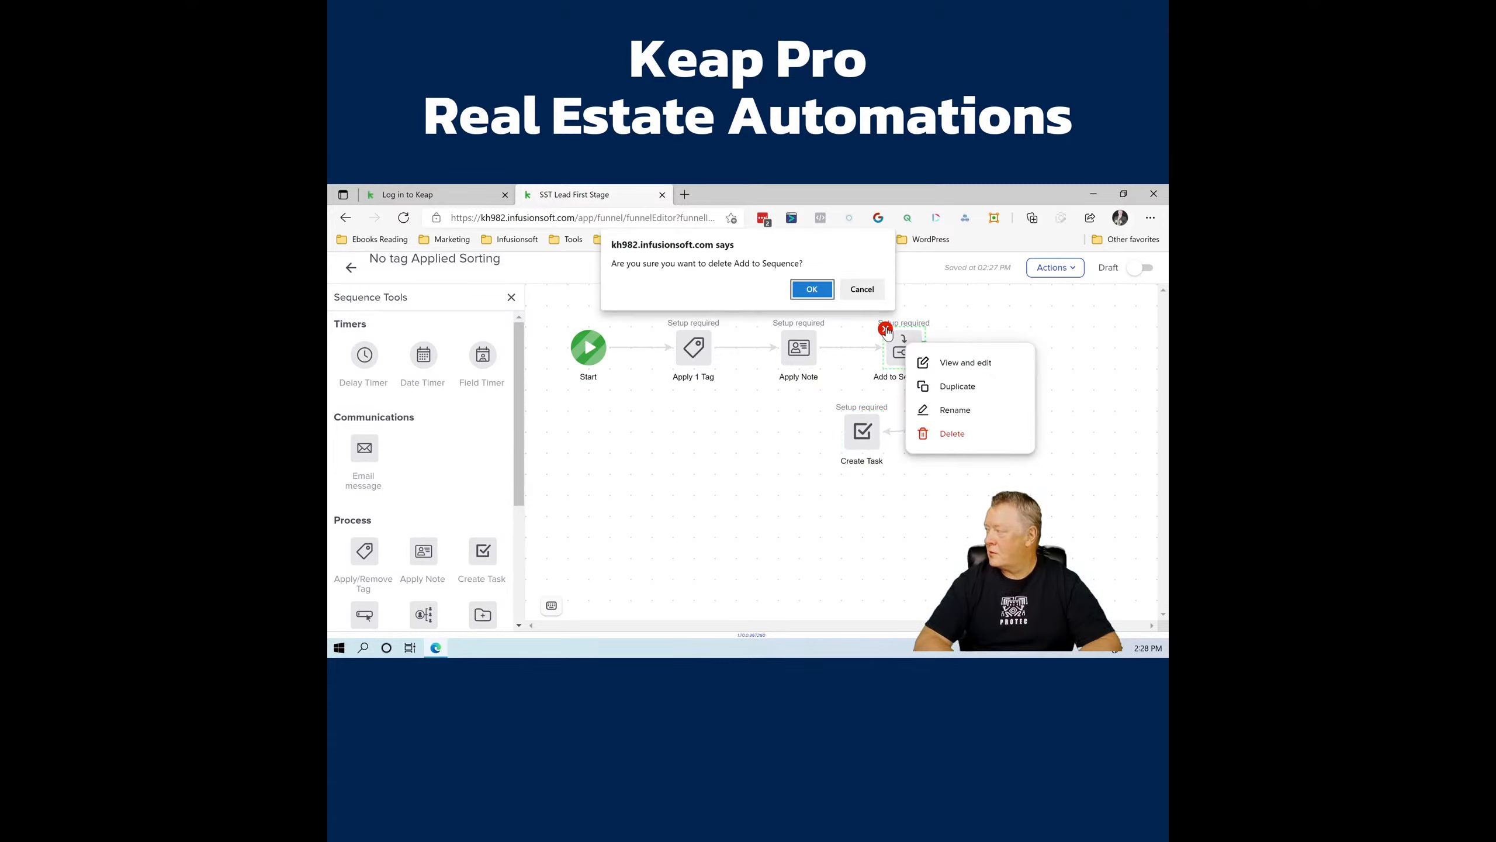
pyautogui.click(816, 288)
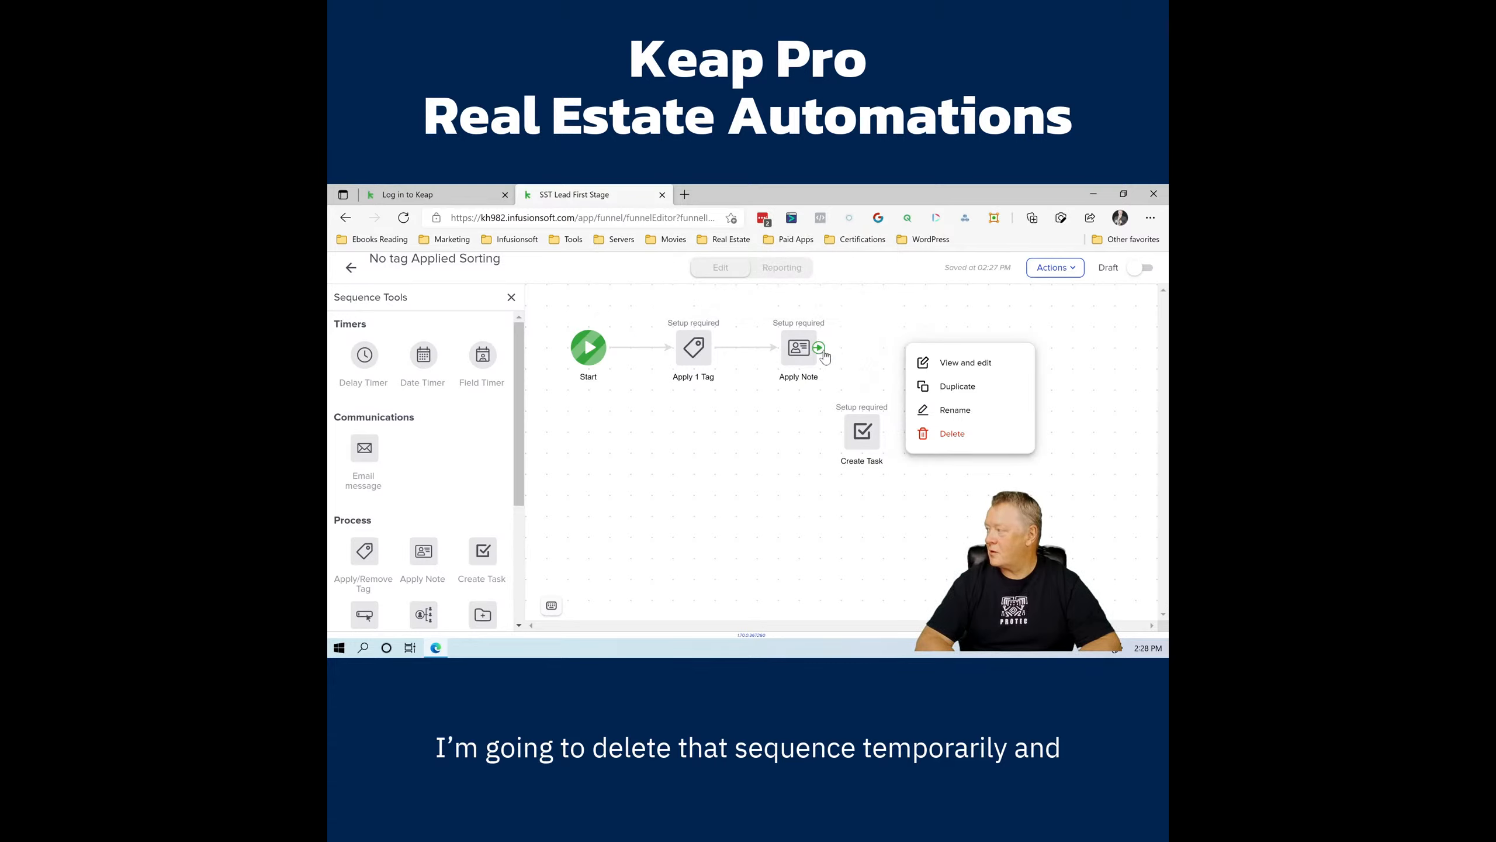
pyautogui.moveTo(826, 363); pyautogui.dragTo(872, 450)
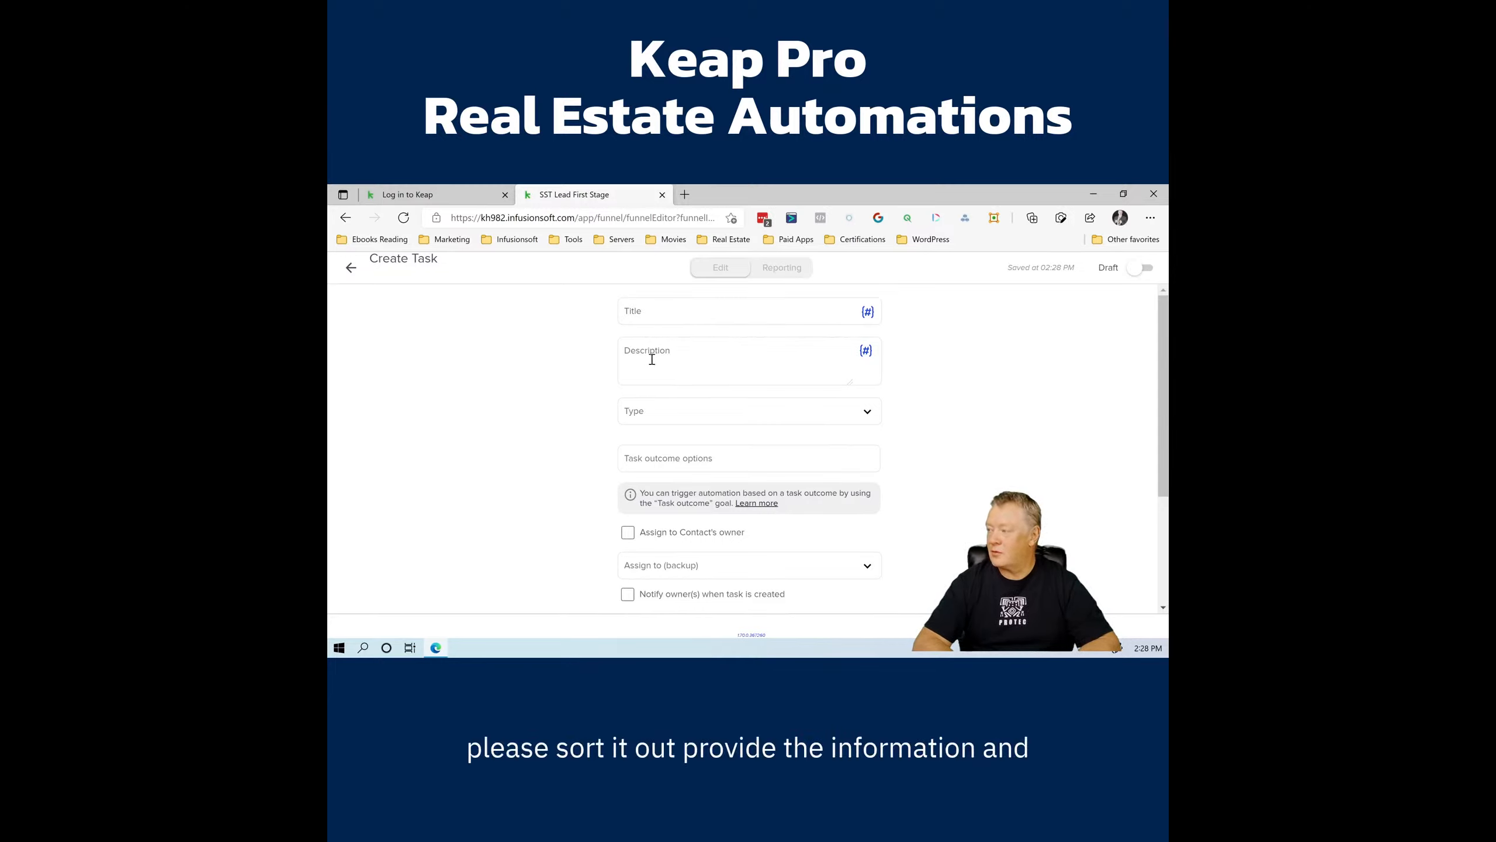
# Step: Set the task type to Other in the Create Task settings and look over the assignment, due date, notification and priority options
pyautogui.click(682, 417)
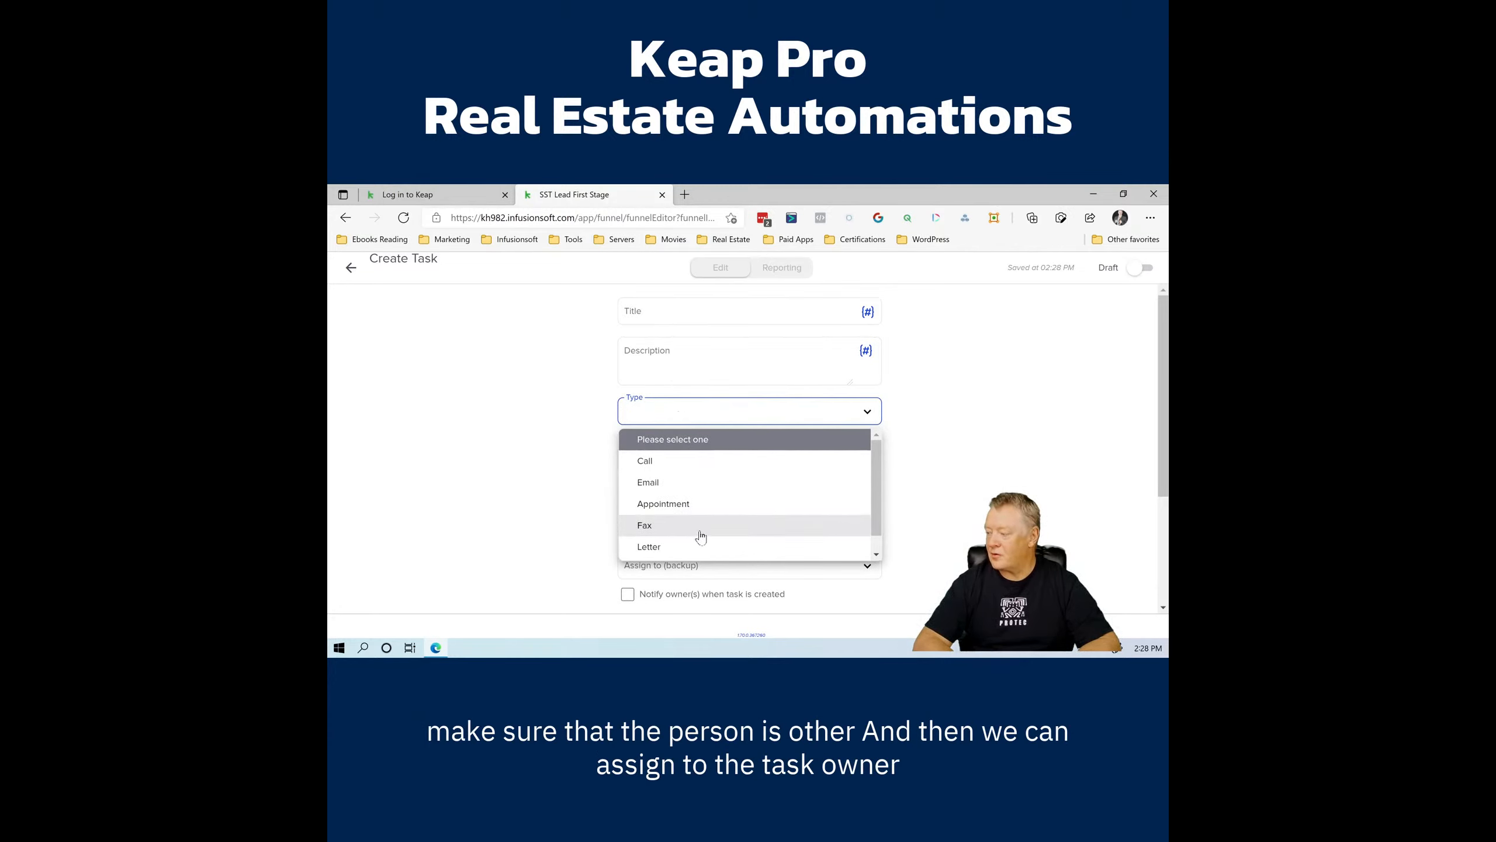
pyautogui.scroll(-1, 700, 536)
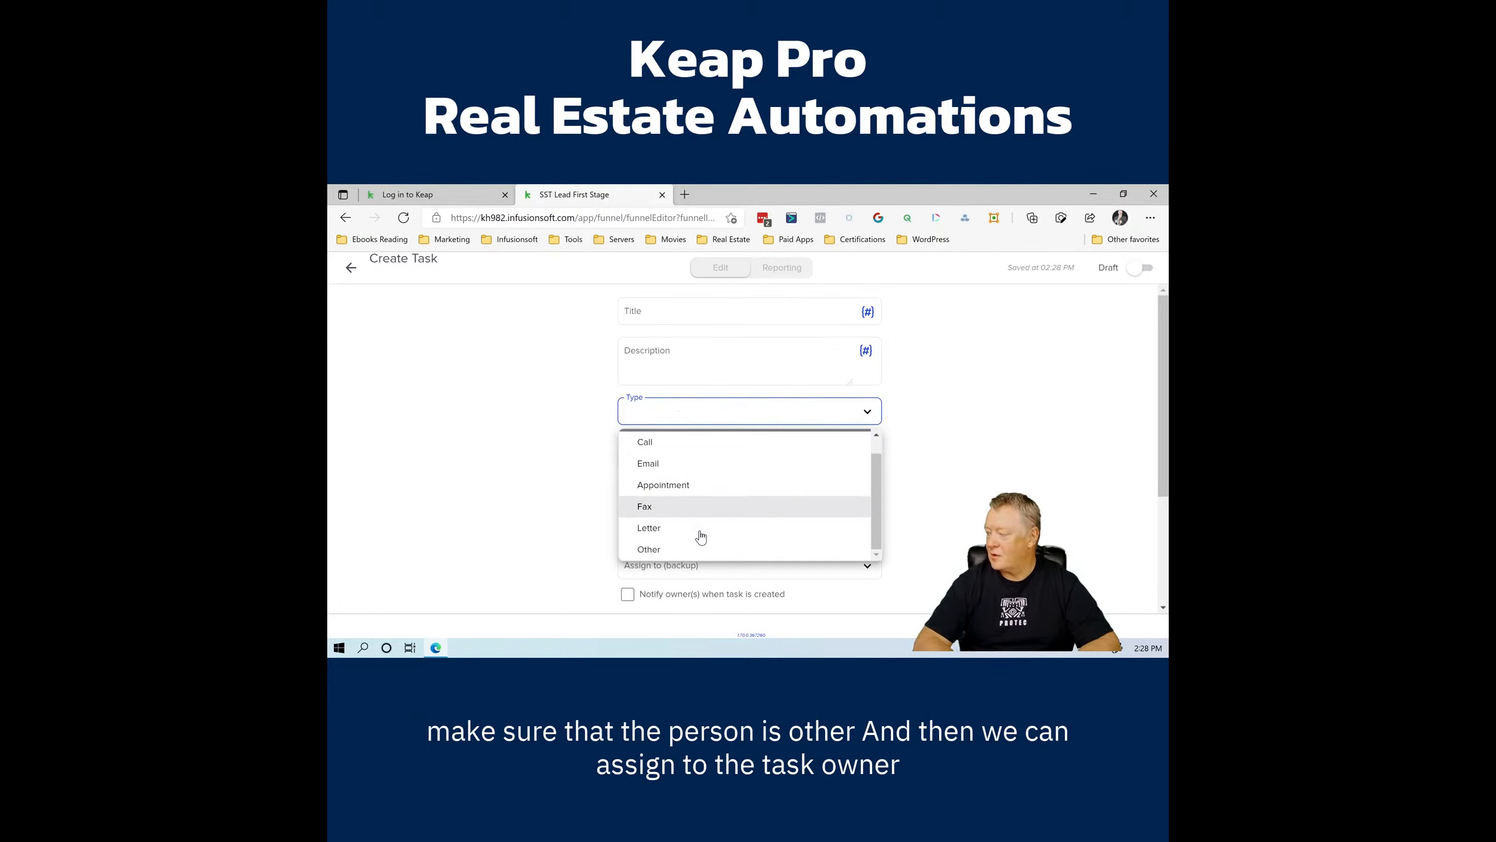
pyautogui.click(669, 551)
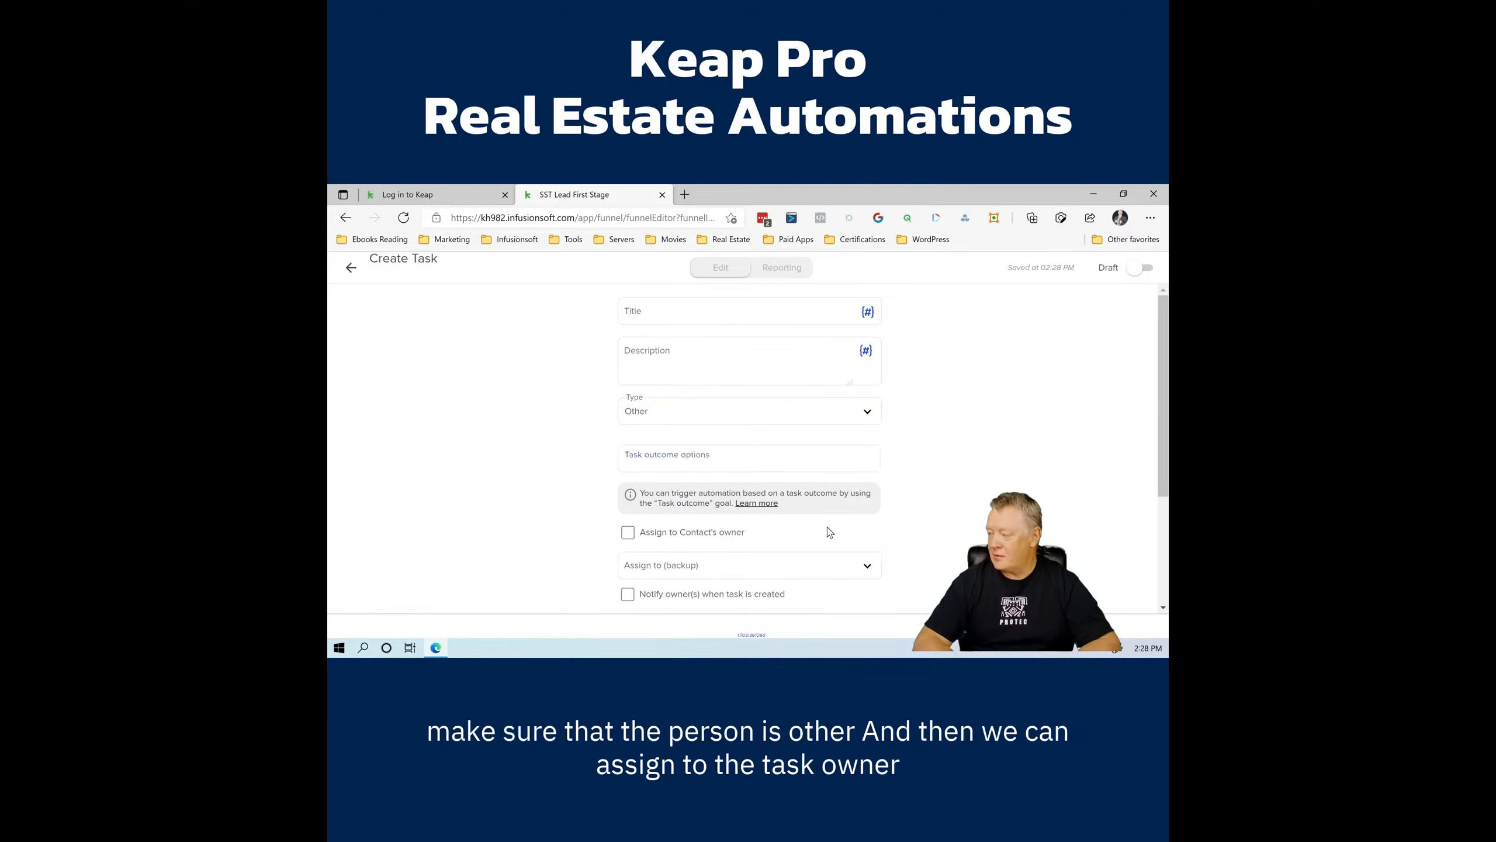
pyautogui.scroll(-3, 828, 529)
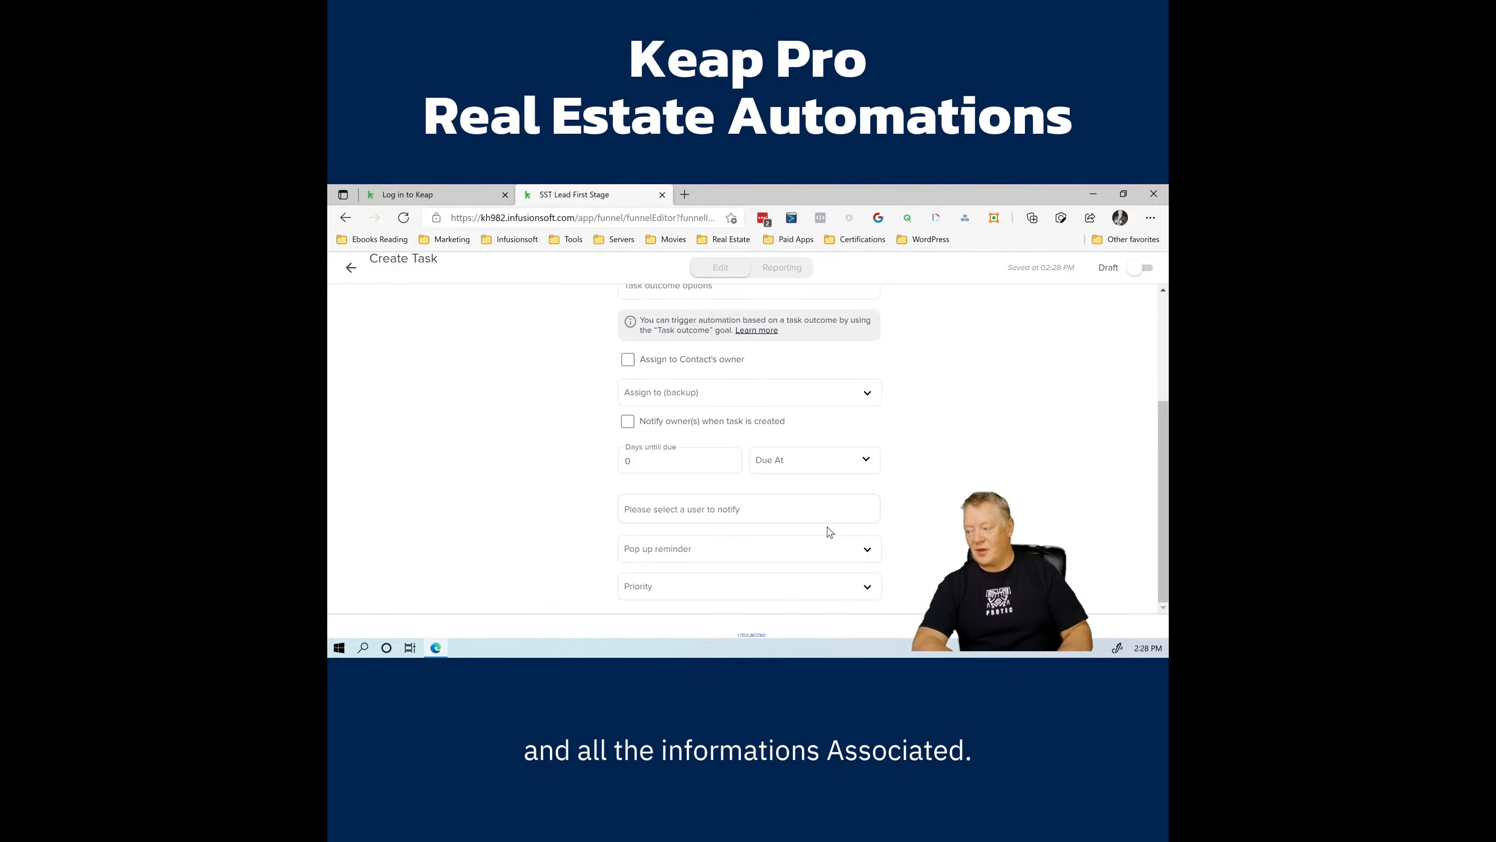
pyautogui.rightClick(819, 498)
pyautogui.click(592, 461)
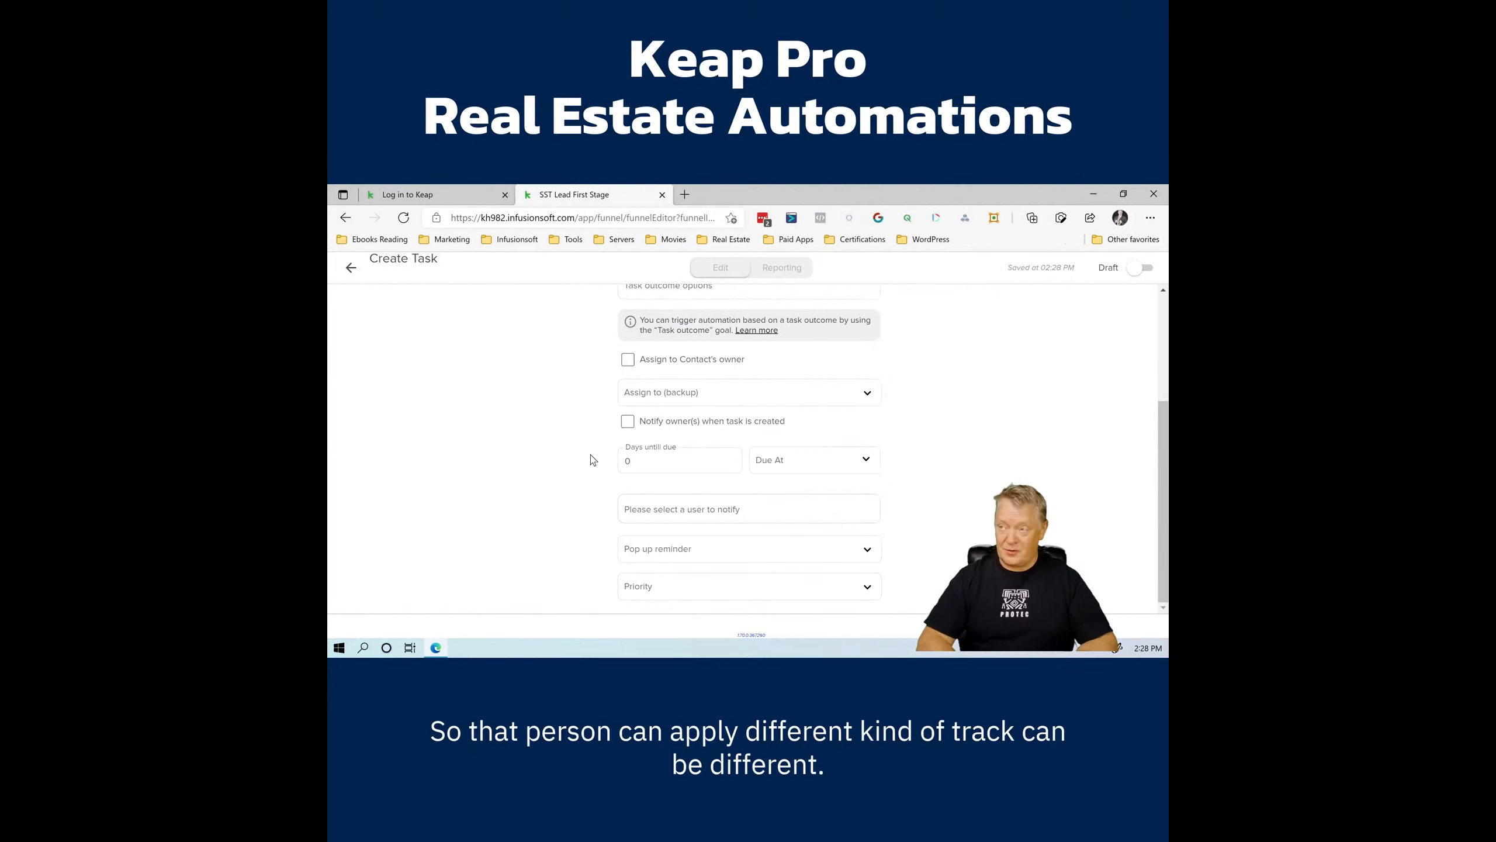